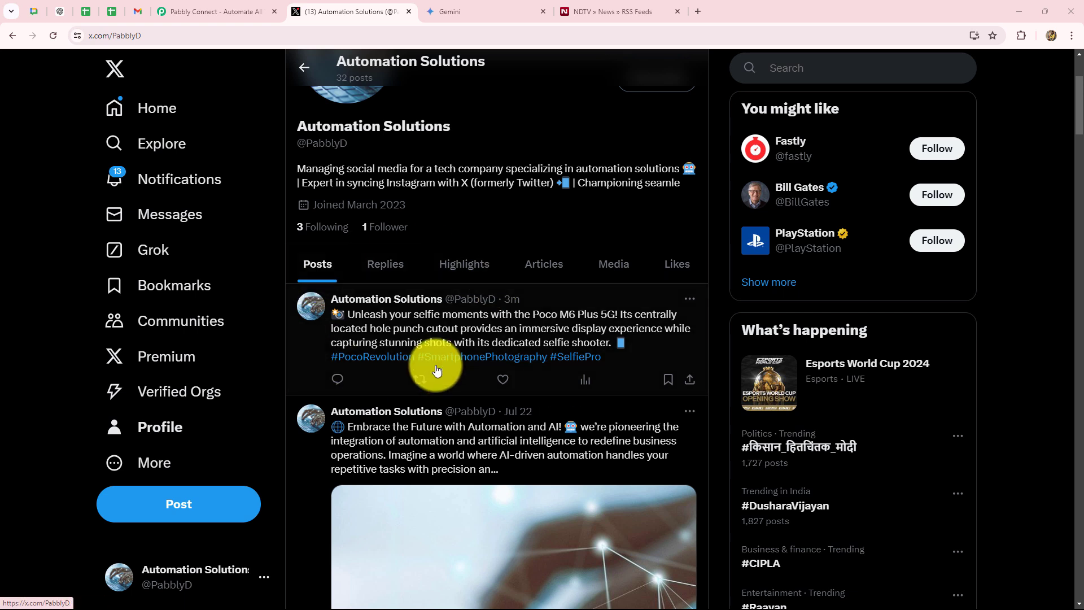
Step: Examine the NDTV RSS feeds page and the latest posts on the Automation Solutions X profile
{"action": "left_click", "coordinate": [605, 12]}
{"action": "left_click", "coordinate": [341, 5]}
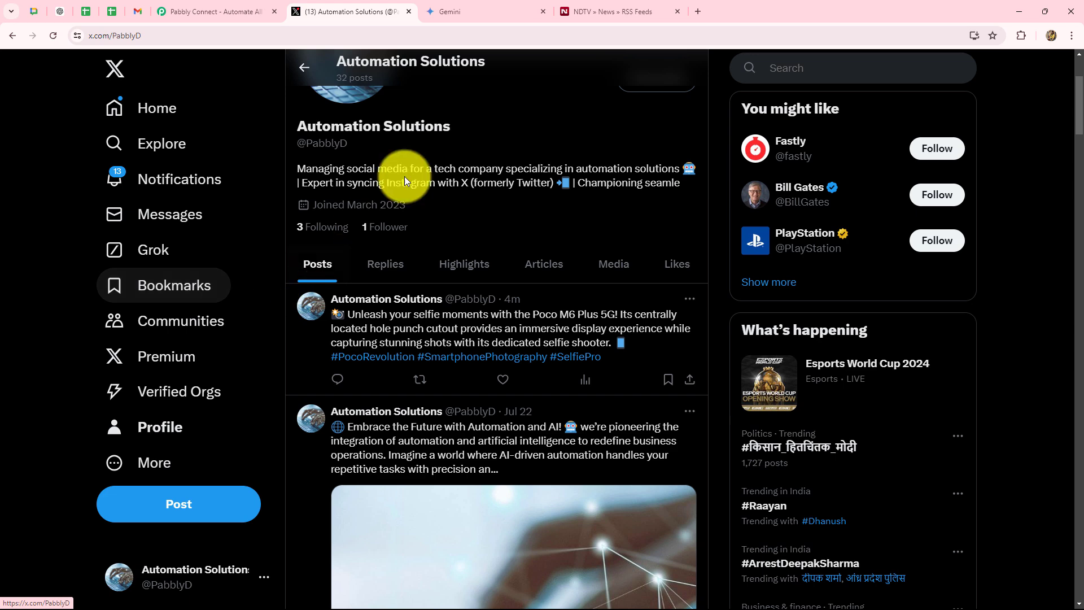
{"action": "left_click", "coordinate": [618, 9]}
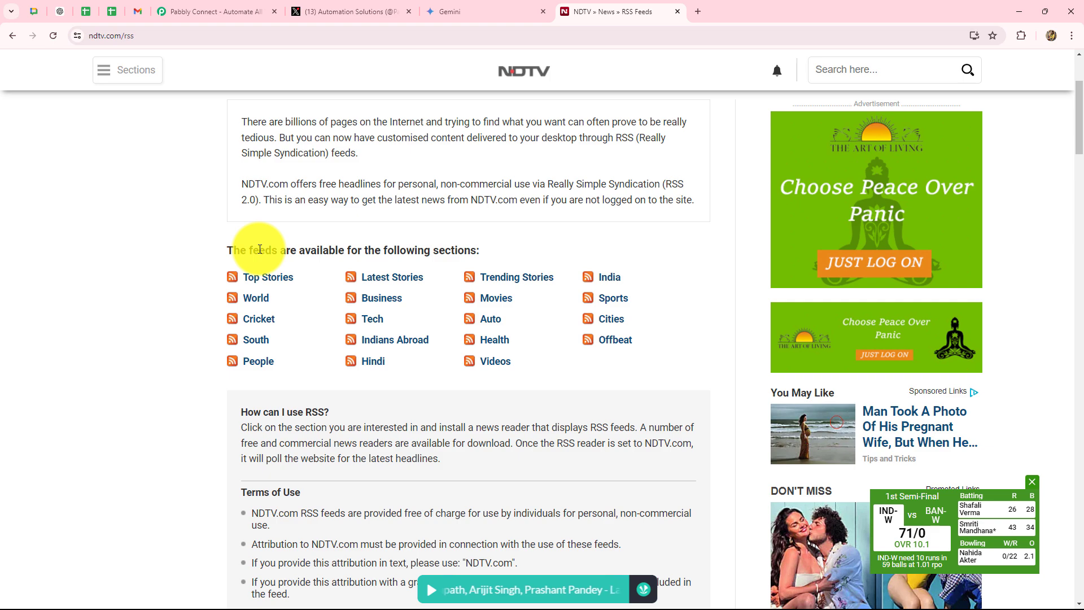
{"action": "left_click", "coordinate": [375, 12]}
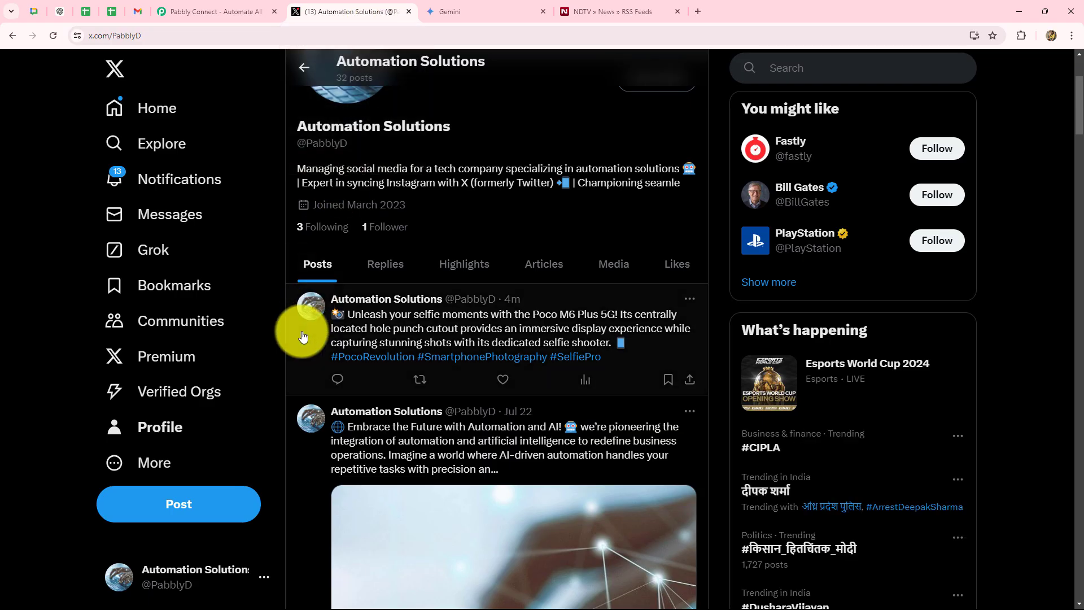
Step: Switch to the Pabbly website, sign in, and open the Pabbly Connect application
{"action": "left_click", "coordinate": [209, 11]}
{"action": "left_click", "coordinate": [743, 146]}
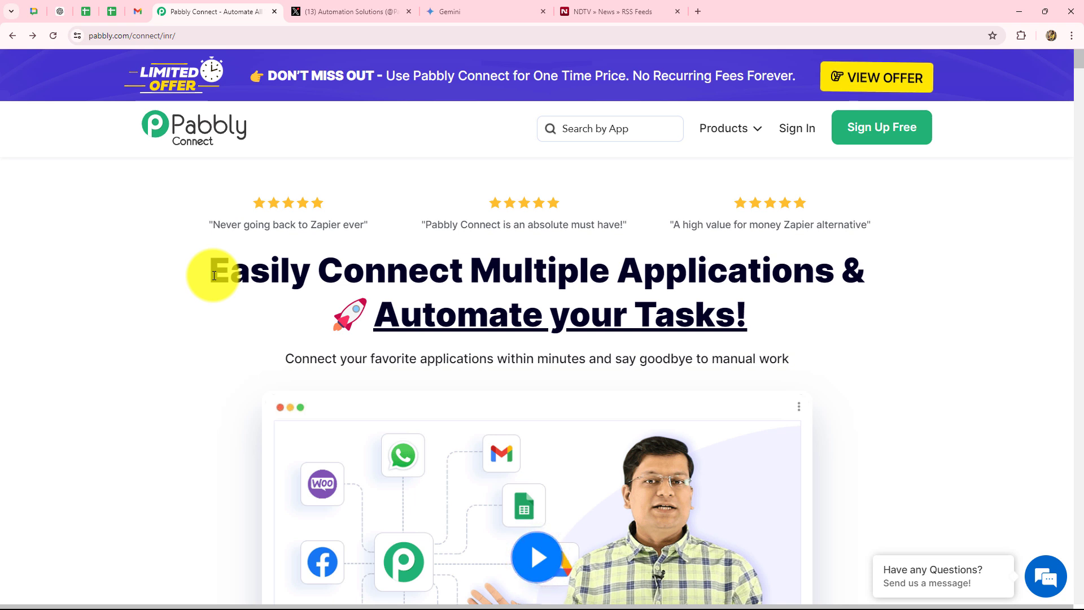
{"action": "left_click", "coordinate": [793, 132]}
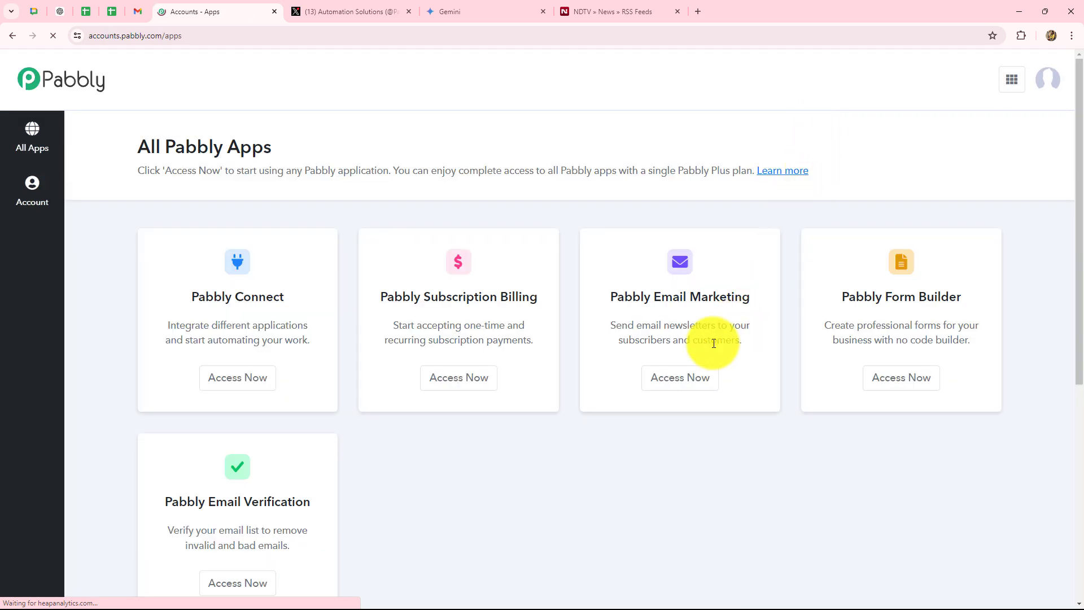
{"action": "left_click_drag", "start_coordinate": [196, 298], "coordinate": [918, 327]}
{"action": "left_click", "coordinate": [330, 340]}
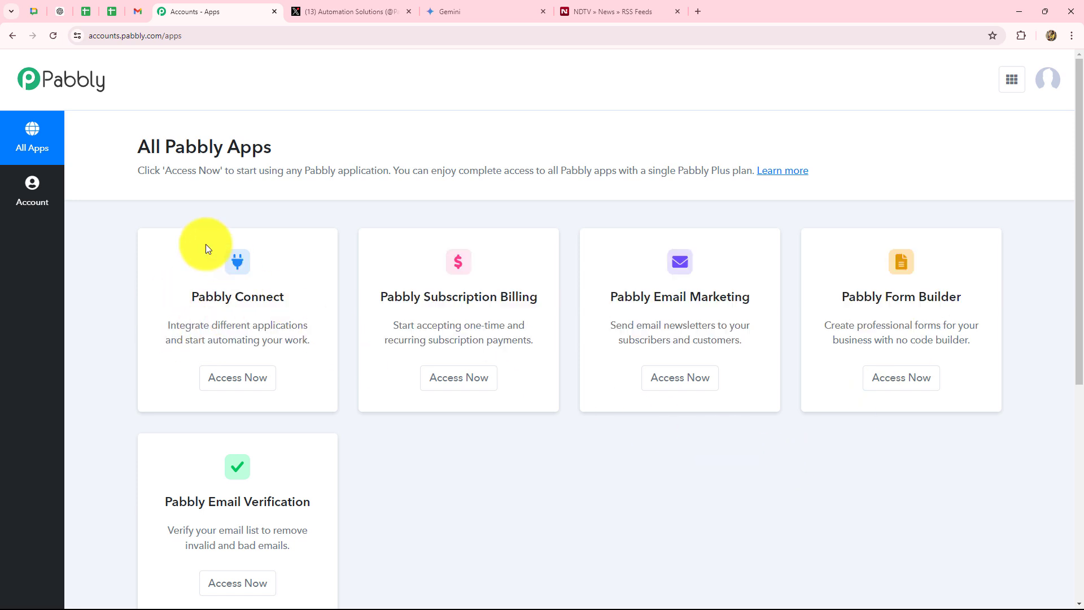
{"action": "left_click", "coordinate": [234, 387]}
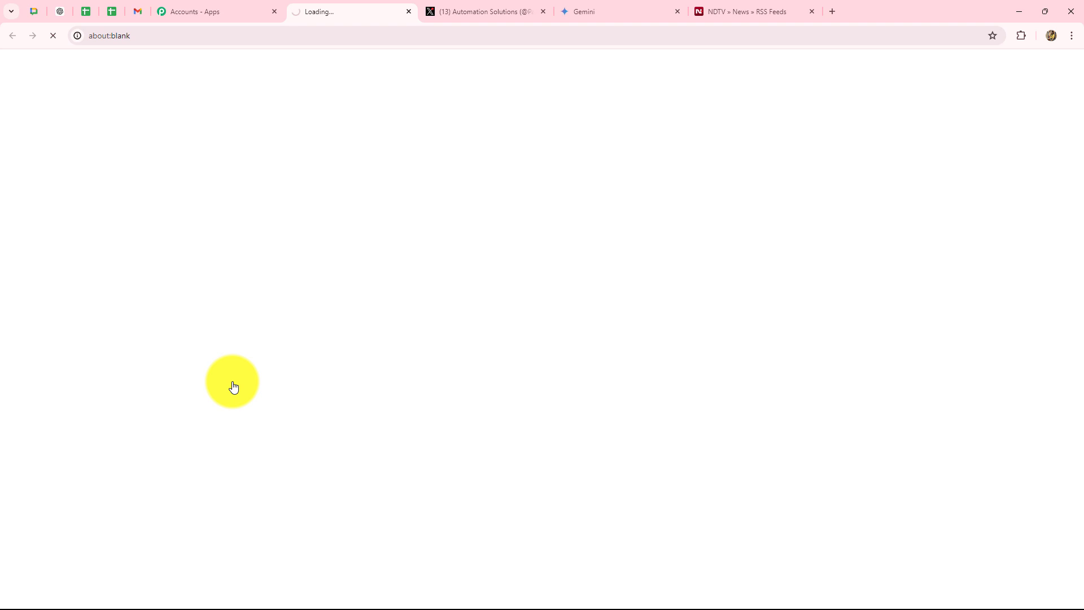
Step: Create a workflow with the name beginning "Automatically Generate Tweets Using Google Gemini from RSS" in the Social Media Automations folder
{"action": "scroll", "coordinate": [751, 480], "scroll_direction": "down", "scroll_amount": 5}
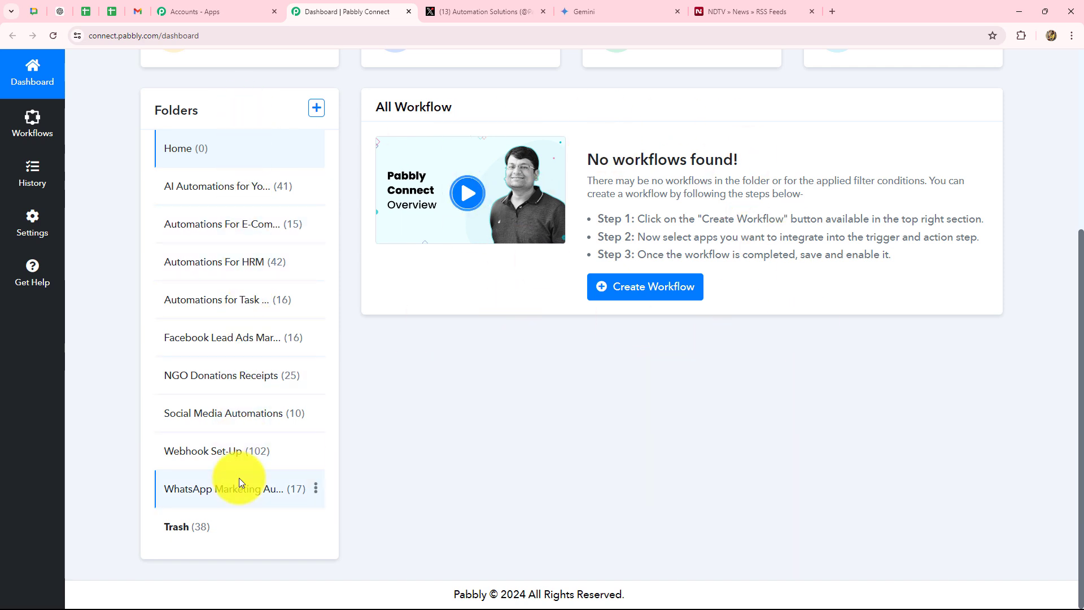
{"action": "scroll", "coordinate": [504, 478], "scroll_direction": "up", "scroll_amount": 5}
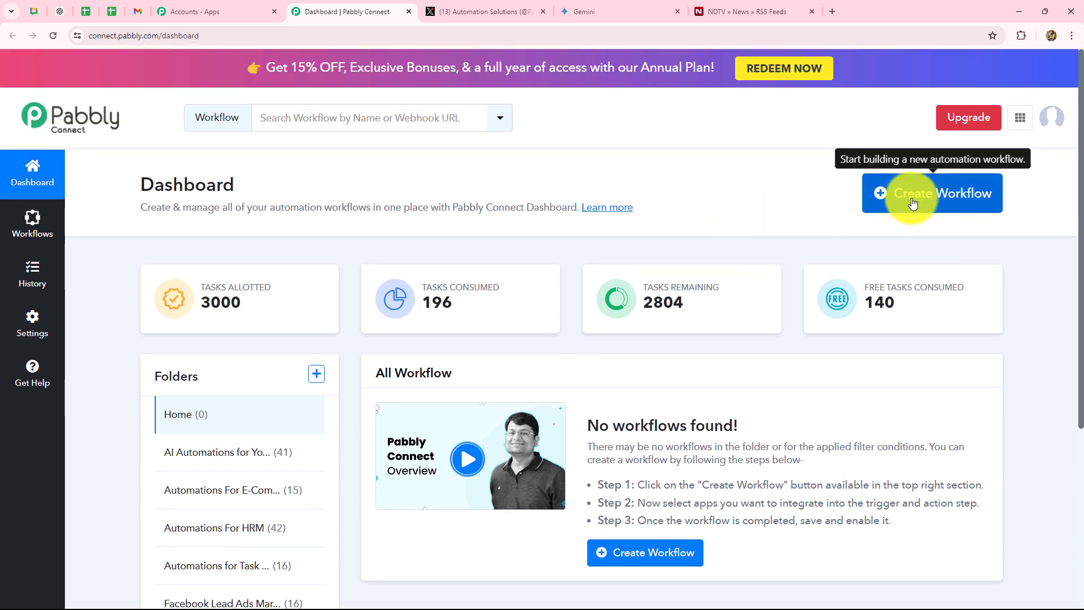
{"action": "left_click", "coordinate": [914, 201]}
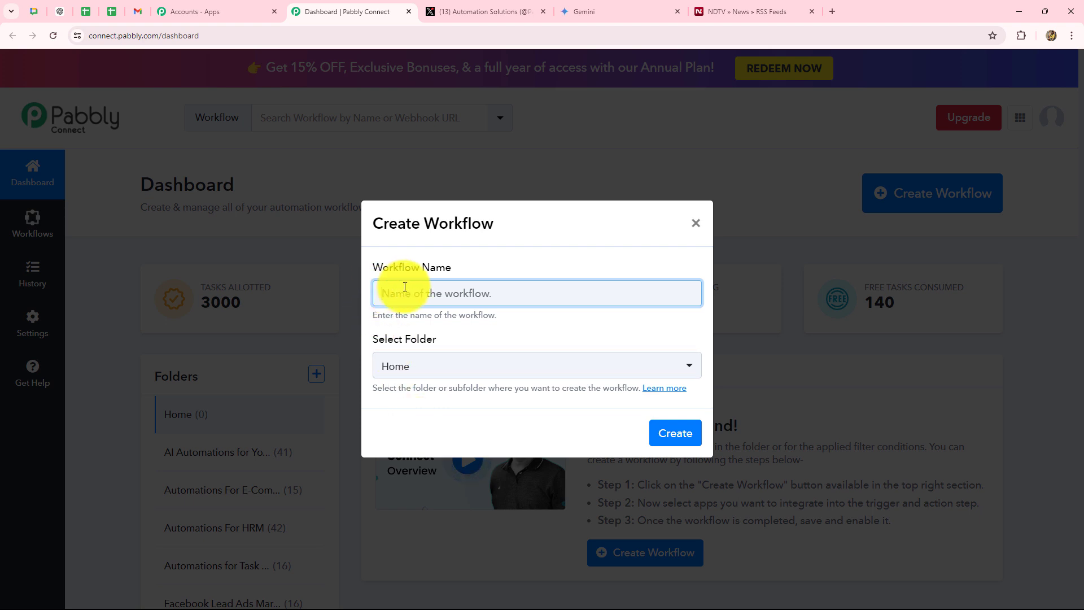
{"action": "key", "text": "ctrl+v"}
{"action": "left_click", "coordinate": [462, 329]}
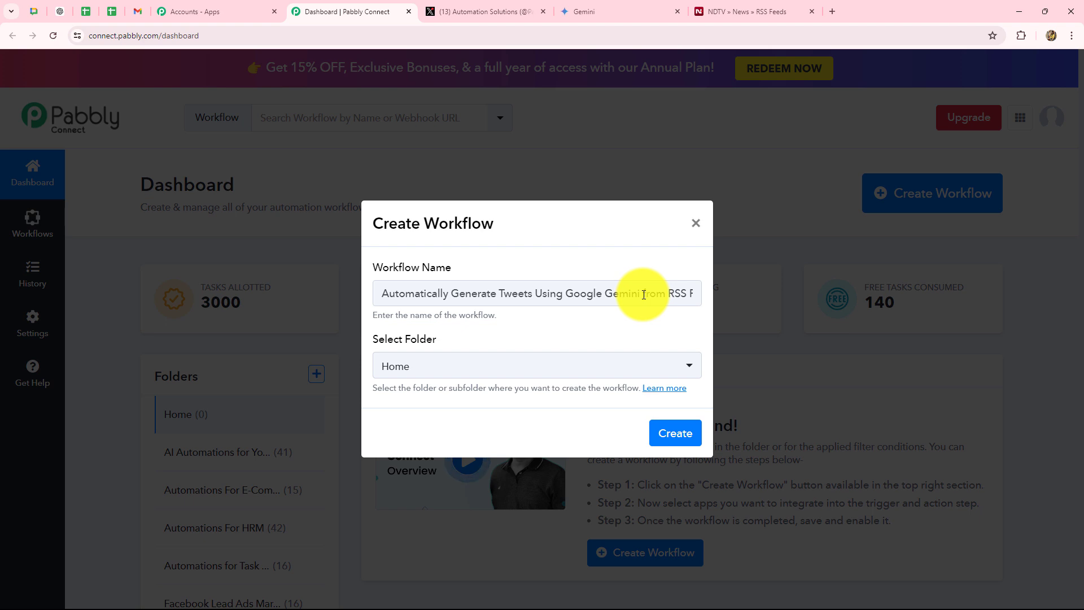
{"action": "left_click", "coordinate": [427, 371]}
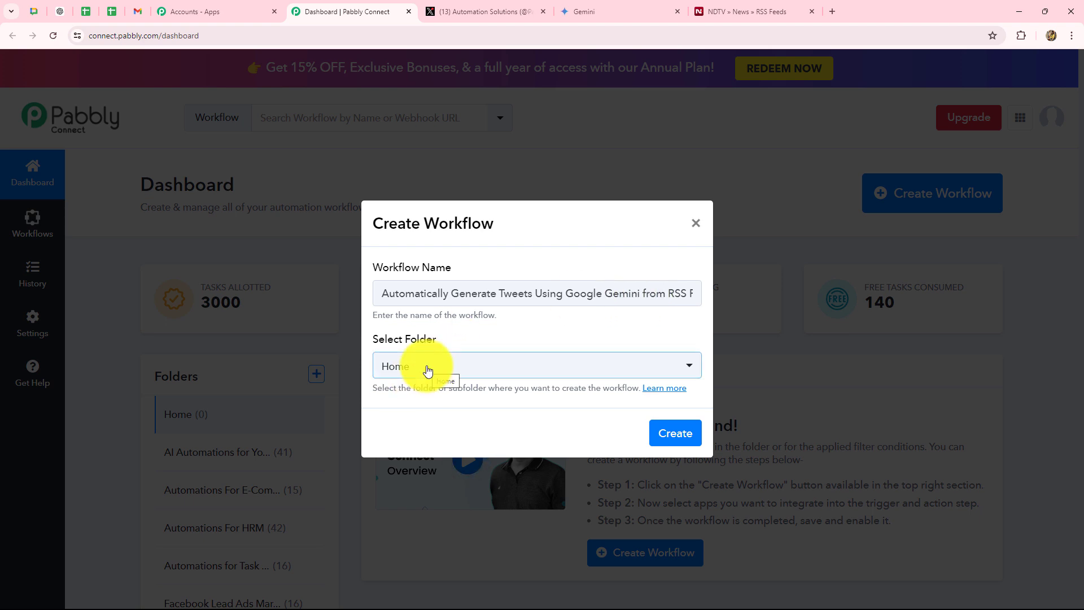
{"action": "left_click", "coordinate": [427, 371]}
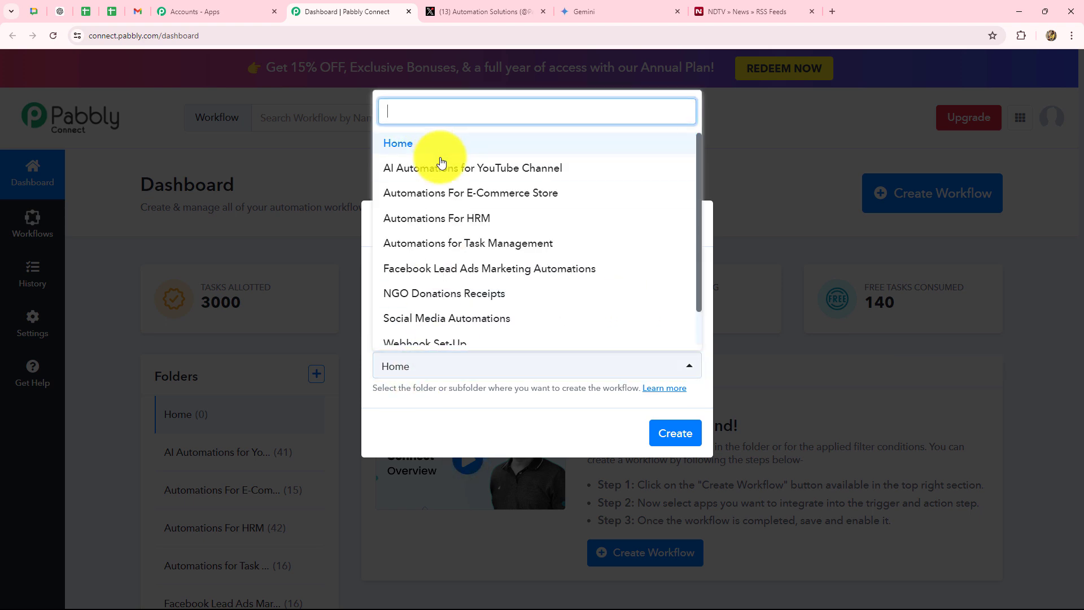
{"action": "left_click", "coordinate": [448, 318]}
{"action": "left_click", "coordinate": [690, 433]}
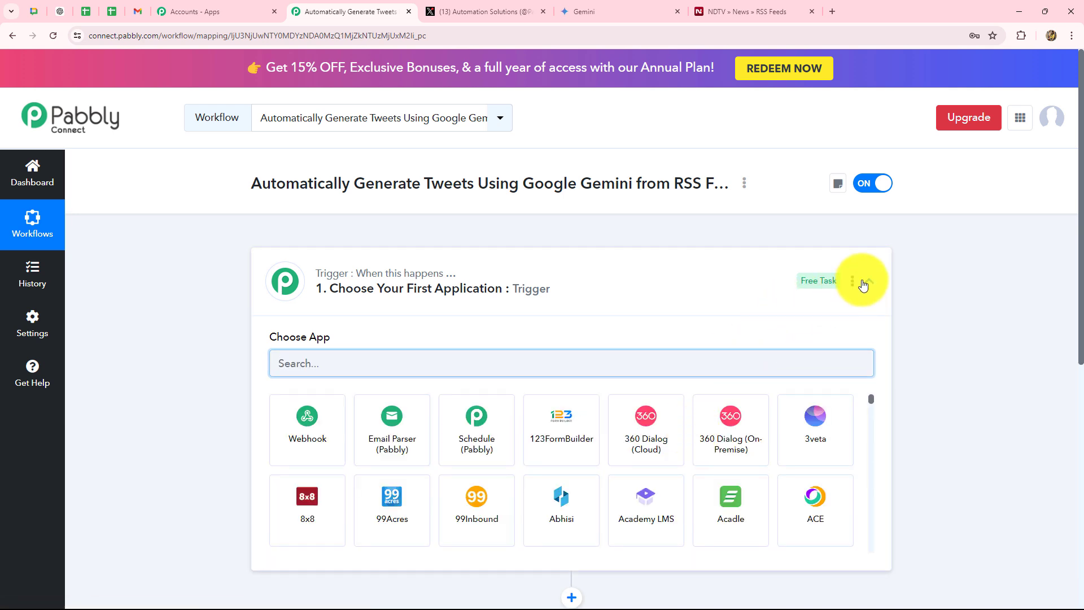
Step: Collapse the trigger step to look over the new workflow's trigger and action steps
{"action": "left_click", "coordinate": [865, 282]}
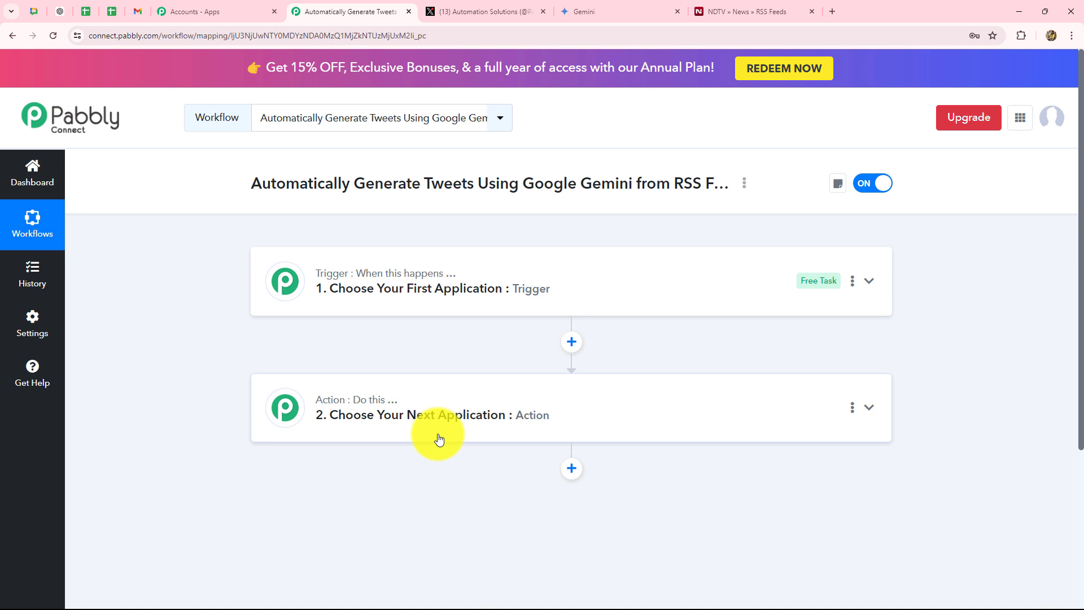
{"action": "scroll", "coordinate": [314, 476], "scroll_direction": "down", "scroll_amount": 3}
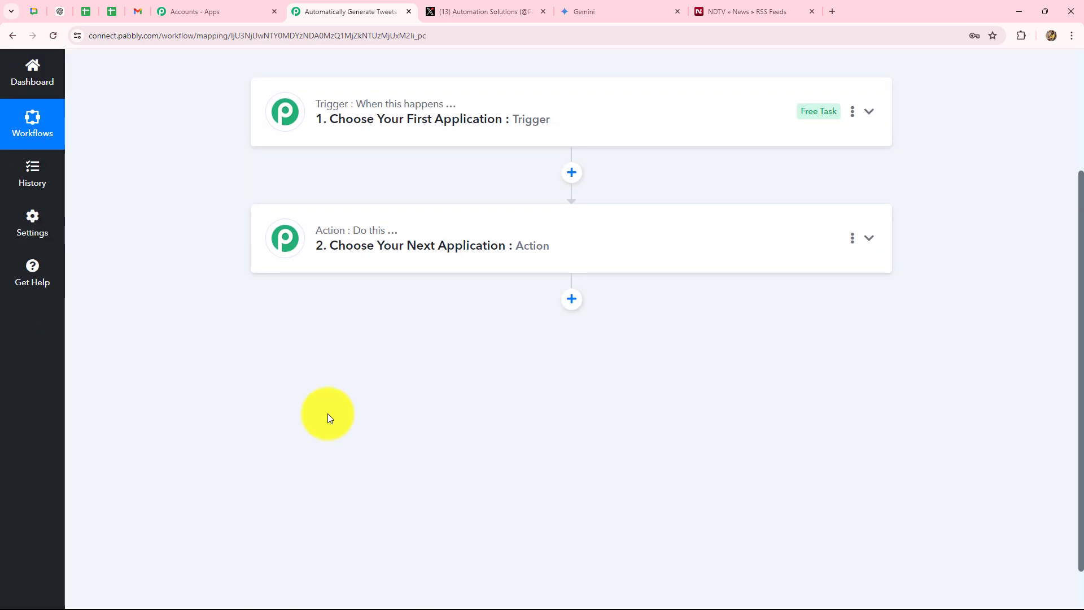
{"action": "scroll", "coordinate": [734, 389], "scroll_direction": "up", "scroll_amount": 3}
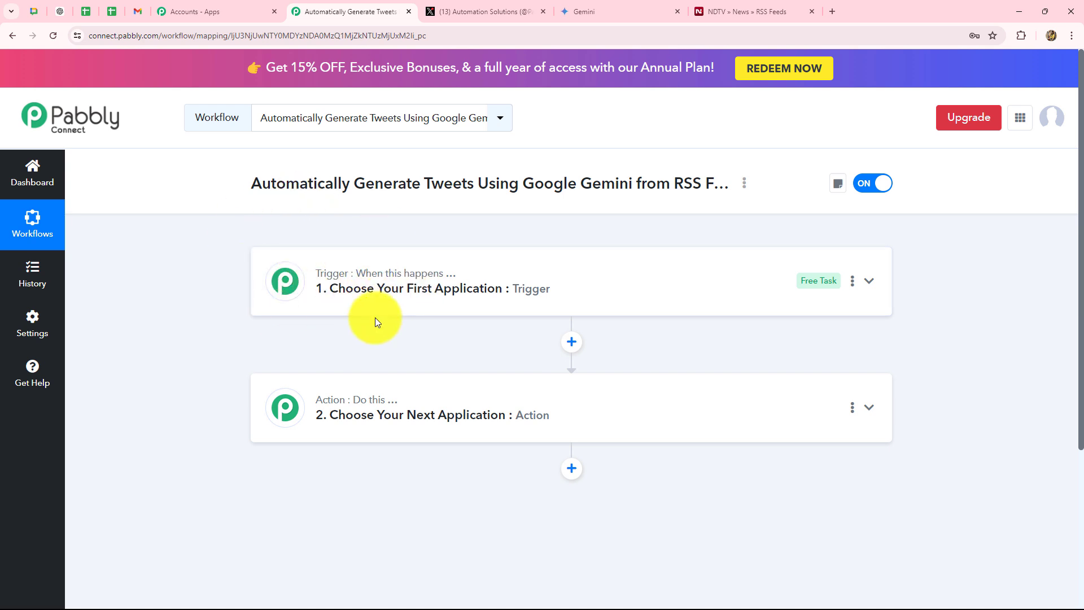
{"action": "scroll", "coordinate": [380, 266], "scroll_direction": "down", "scroll_amount": 2}
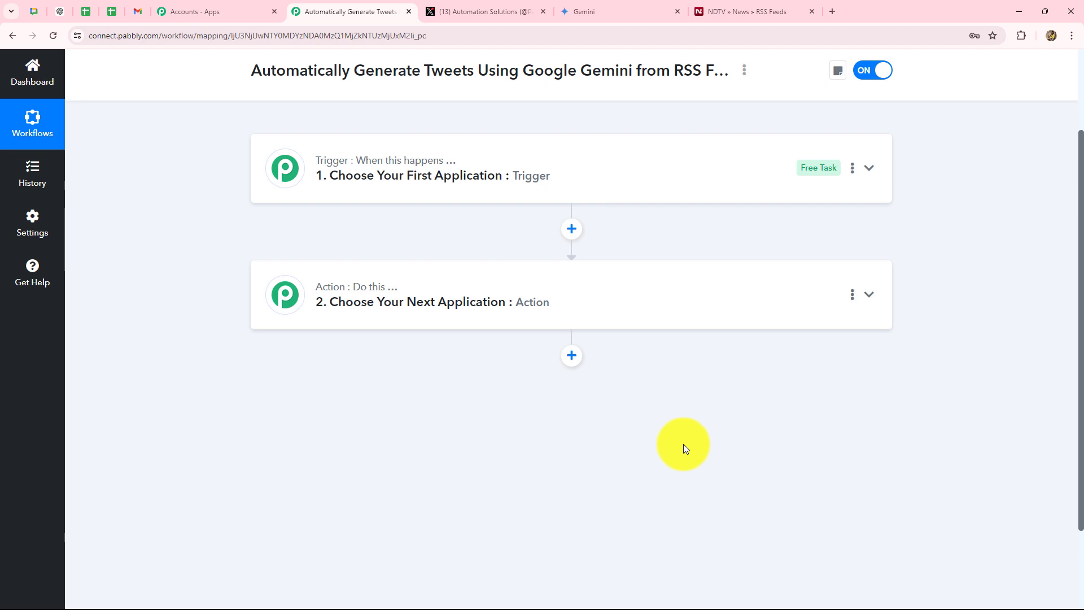
Step: Set the workflow's trigger application to RSS by Pabbly with the trigger event New Item in Feed
{"action": "left_click", "coordinate": [347, 170]}
{"action": "scroll", "coordinate": [257, 169], "scroll_direction": "up", "scroll_amount": 2}
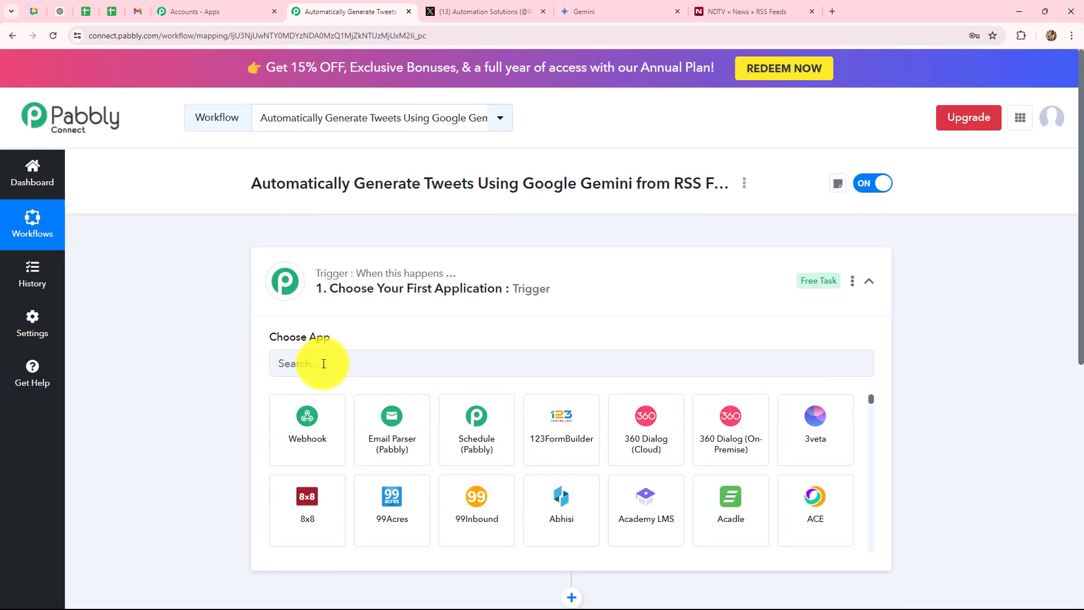
{"action": "left_click", "coordinate": [322, 368]}
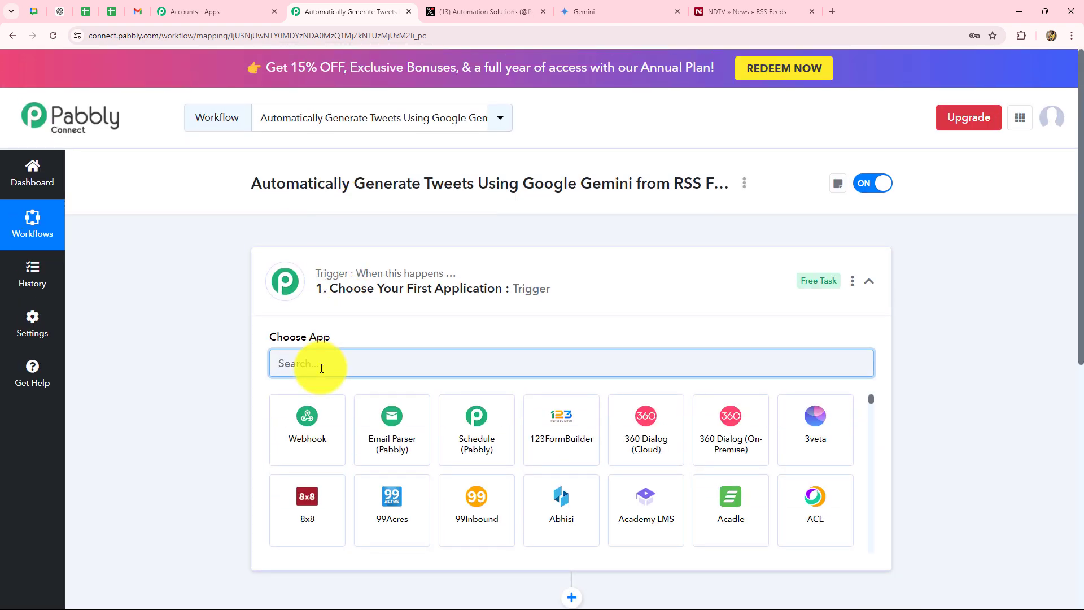
{"action": "key", "text": "Caps_Lock"}
{"action": "type", "text": "RSS"}
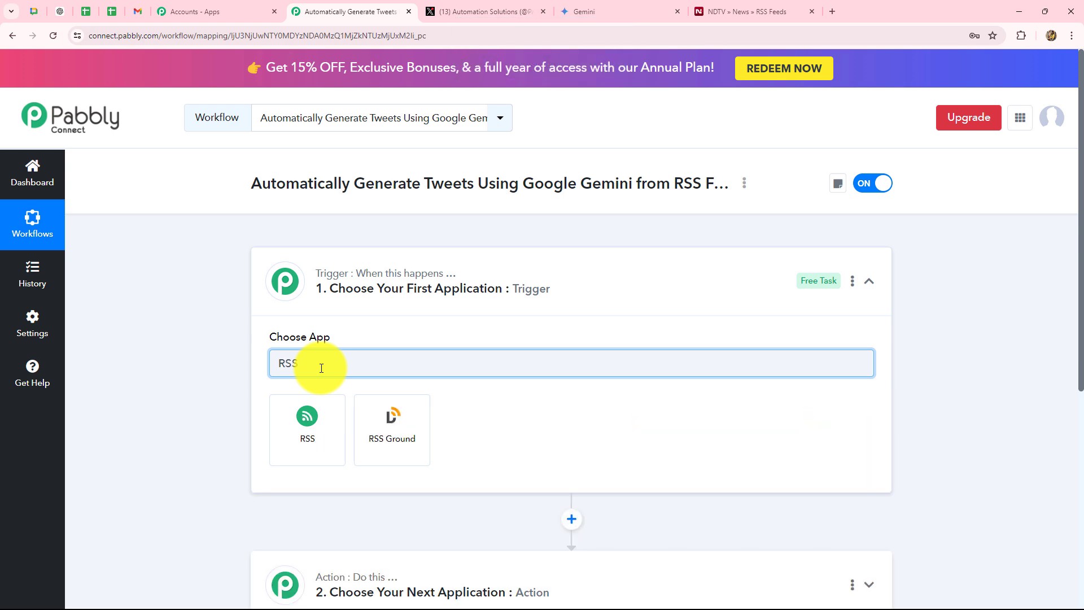
{"action": "left_click", "coordinate": [306, 431]}
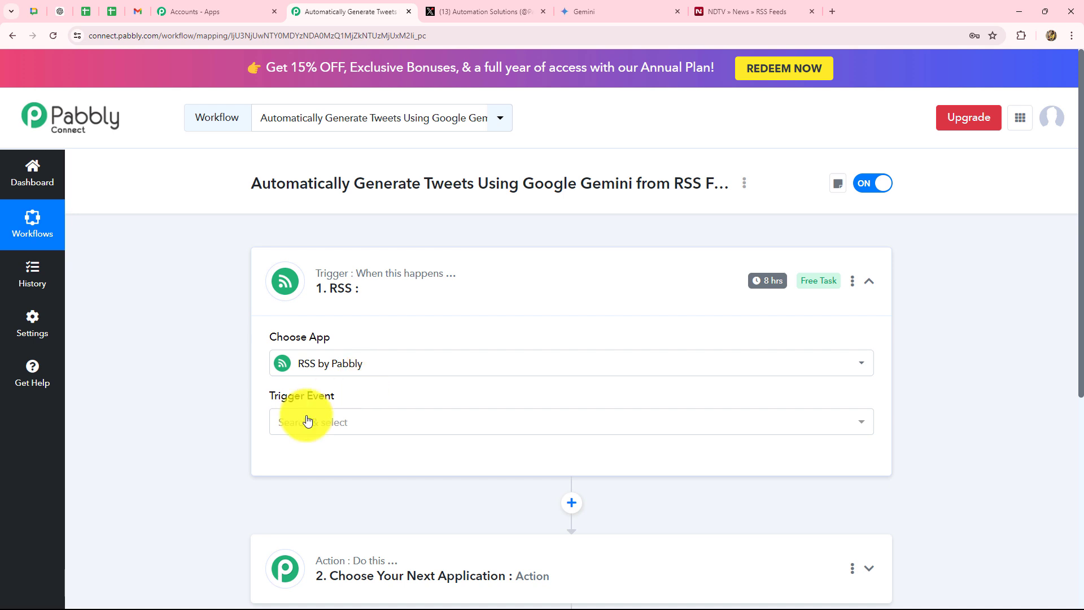
{"action": "left_click", "coordinate": [303, 425]}
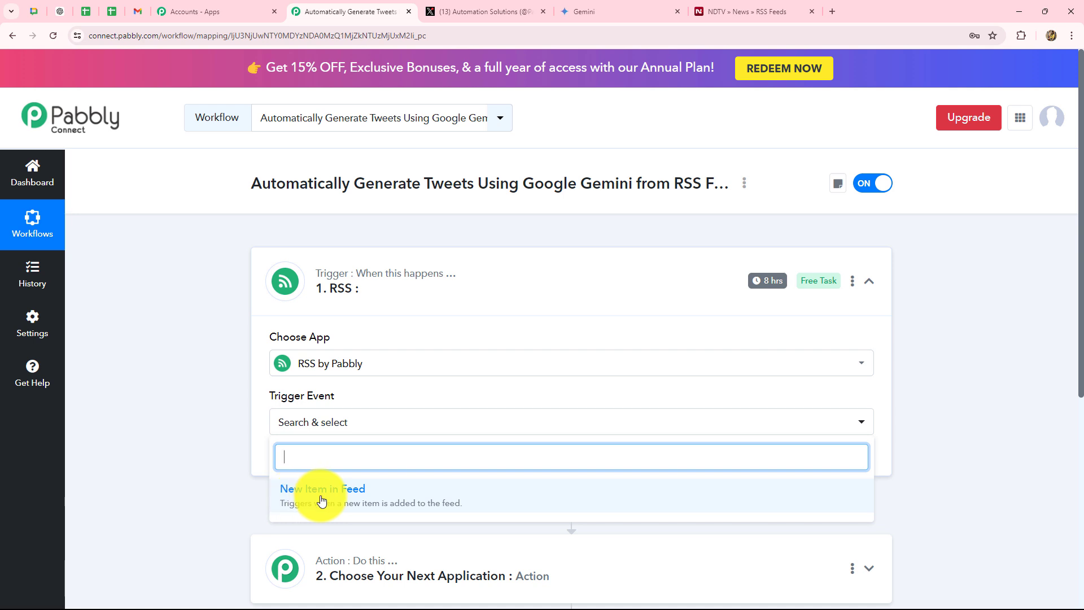
{"action": "left_click", "coordinate": [338, 495]}
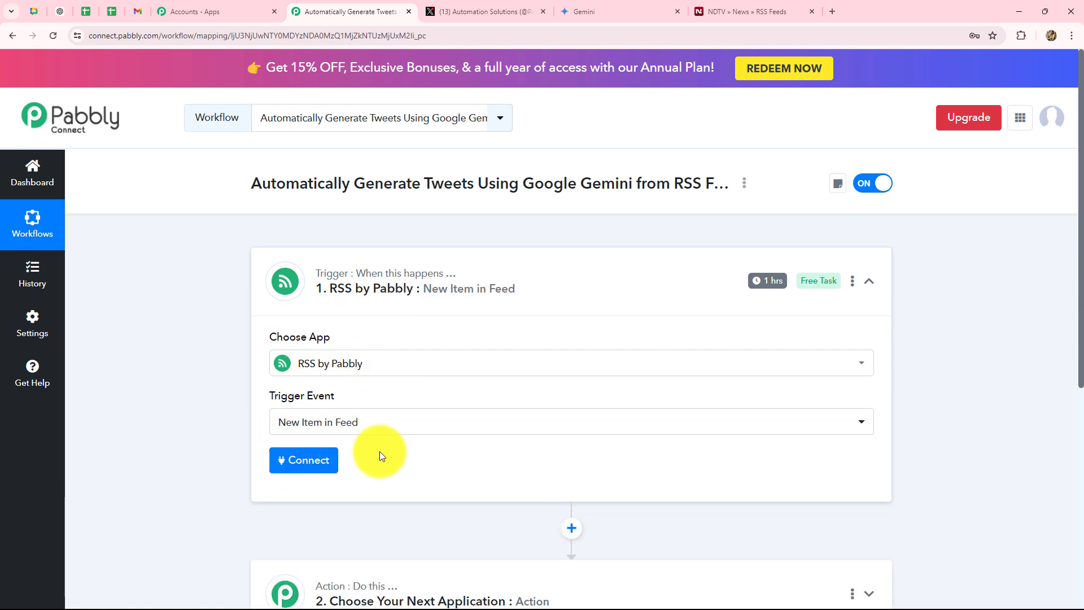
Step: Connect the RSS by Pabbly trigger so that its feed settings can be filled in
{"action": "scroll", "coordinate": [379, 451], "scroll_direction": "down", "scroll_amount": 2}
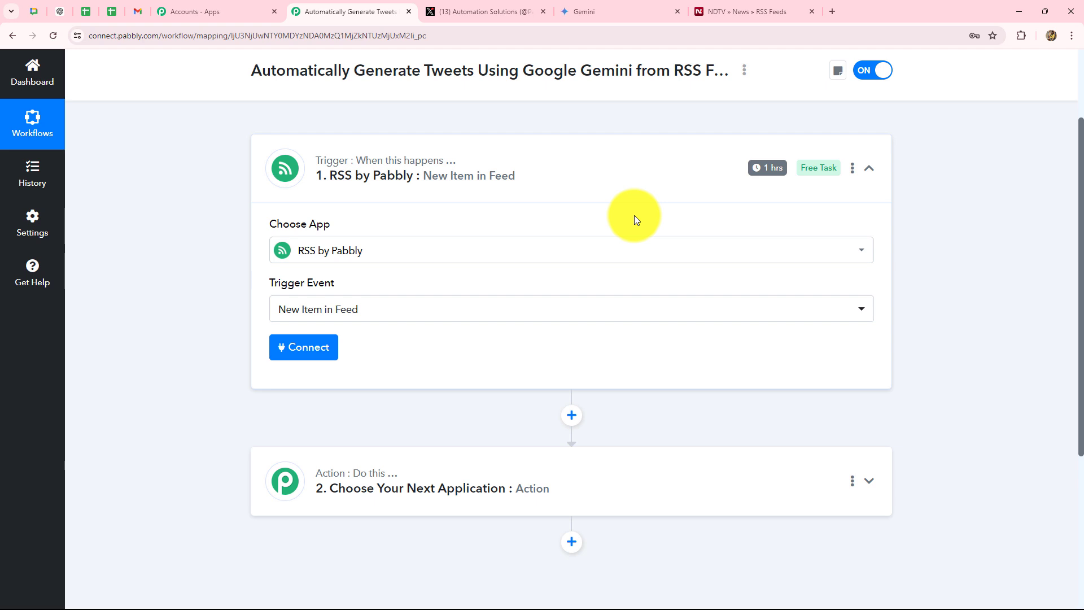
{"action": "left_click", "coordinate": [296, 347]}
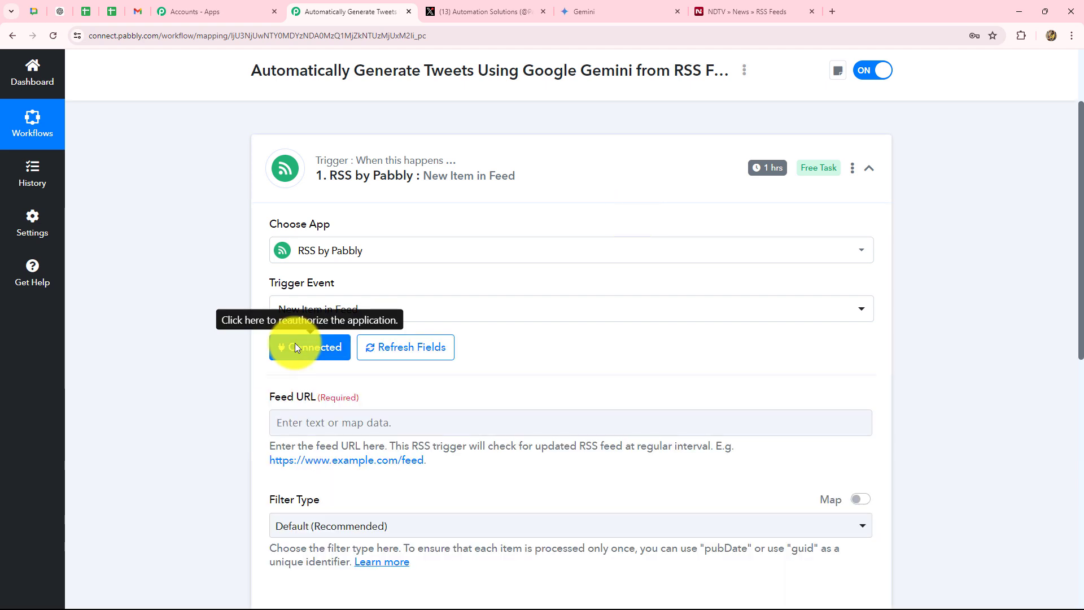
{"action": "scroll", "coordinate": [231, 381], "scroll_direction": "down", "scroll_amount": 3}
{"action": "scroll", "coordinate": [360, 215], "scroll_direction": "up", "scroll_amount": 2}
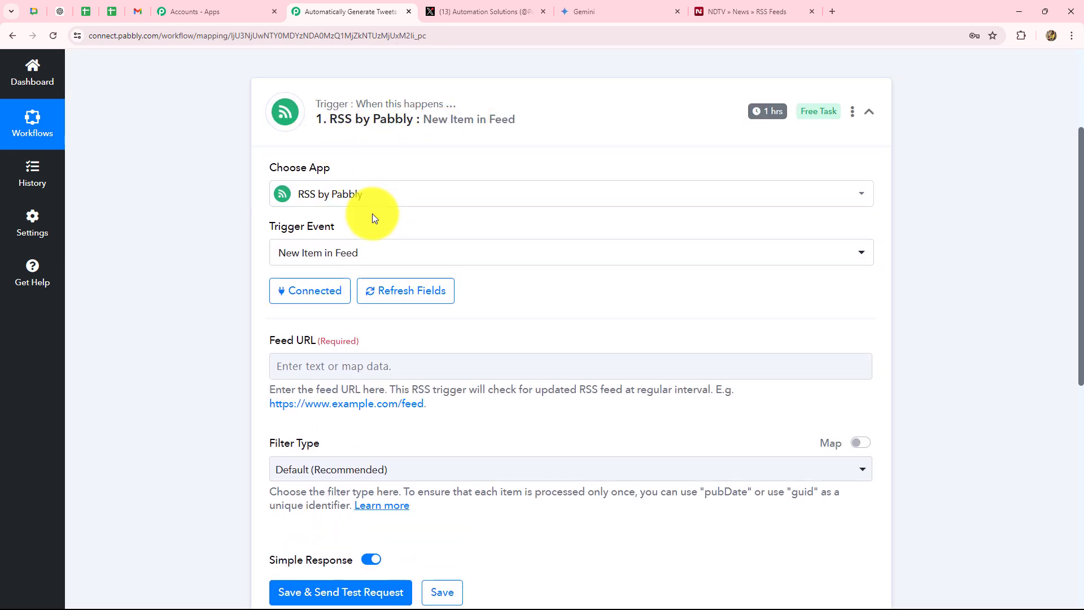
{"action": "scroll", "coordinate": [373, 215], "scroll_direction": "down", "scroll_amount": 3}
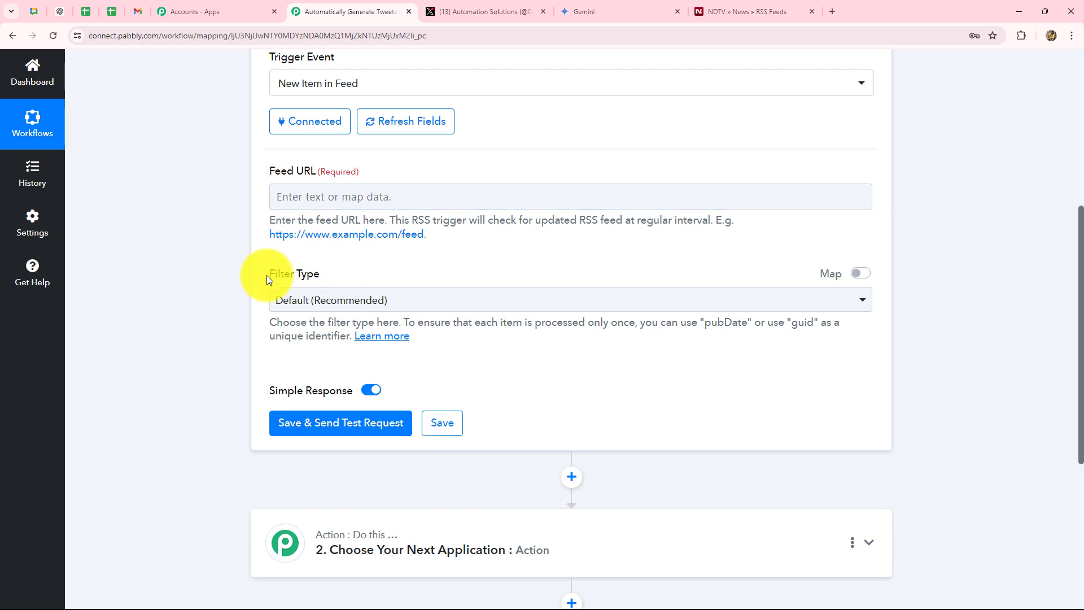
{"action": "left_click", "coordinate": [285, 194]}
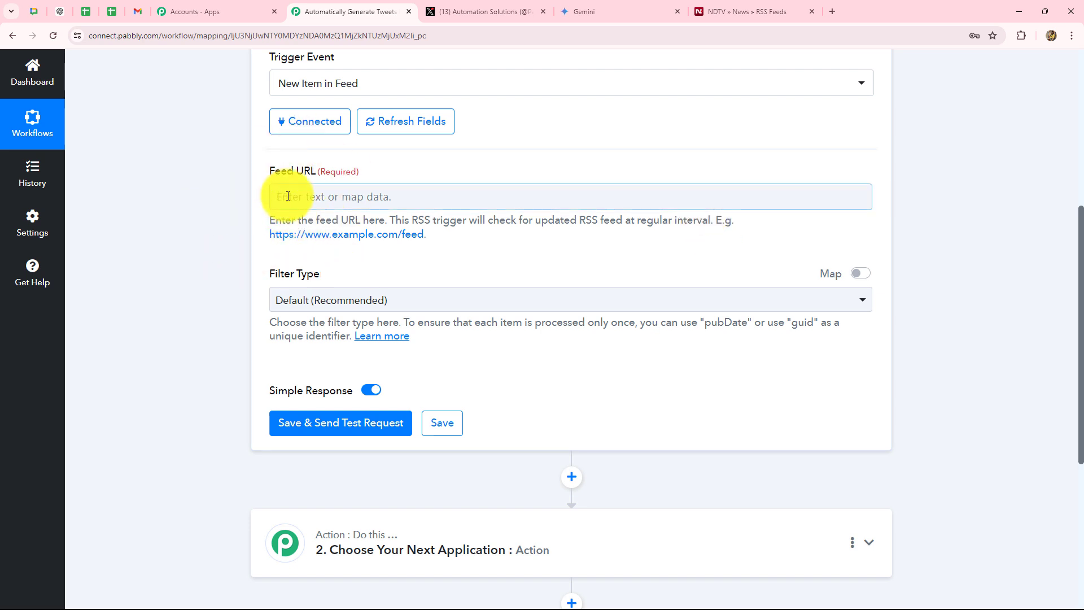
{"action": "left_click", "coordinate": [746, 11]}
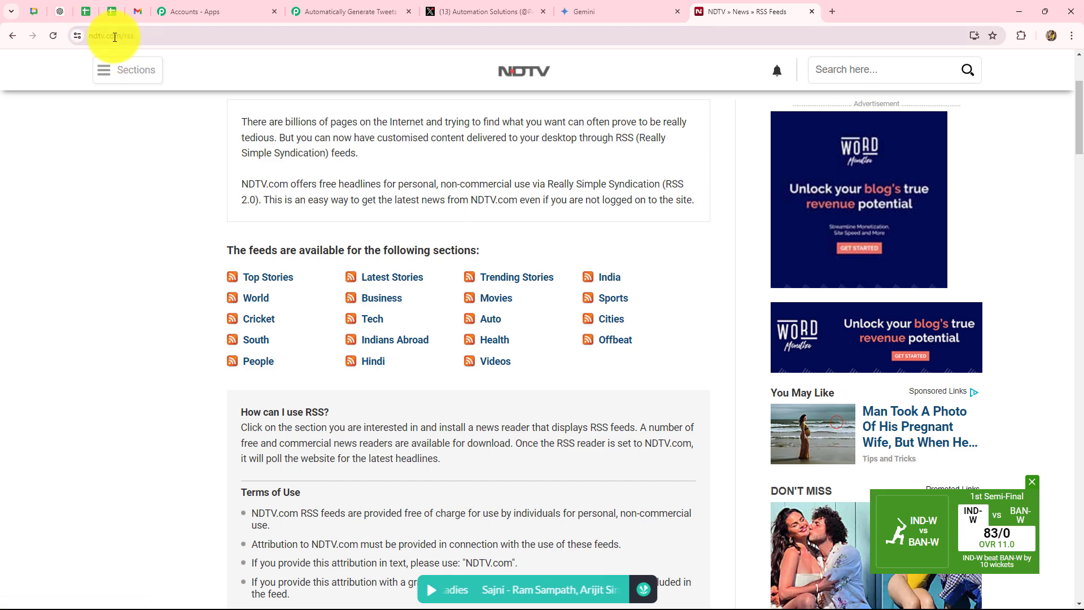
{"action": "left_click", "coordinate": [358, 315]}
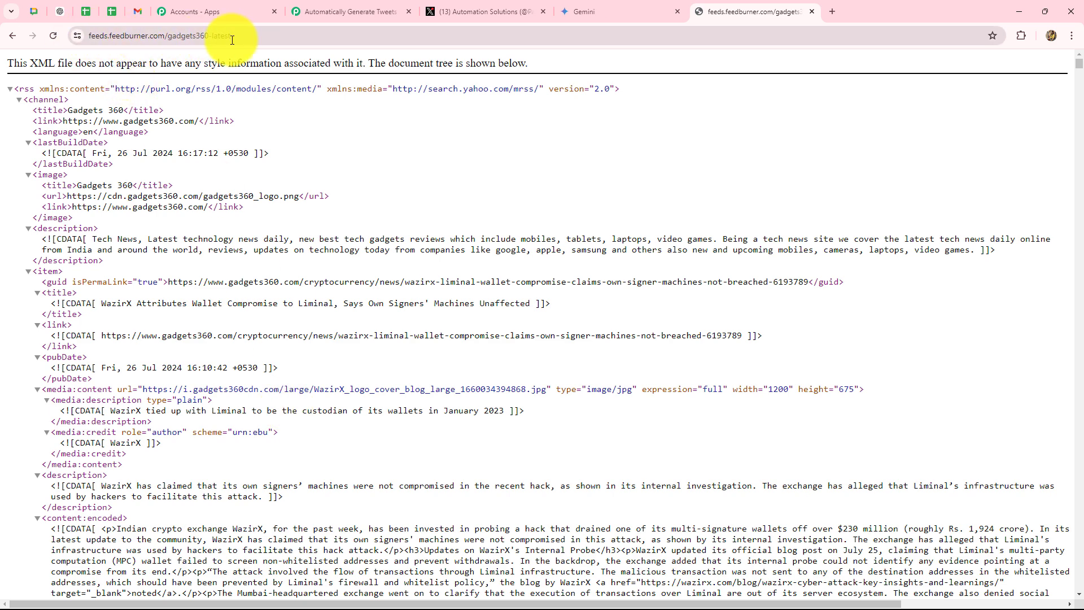
{"action": "left_click", "coordinate": [86, 38]}
{"action": "key", "text": "ctrl+c"}
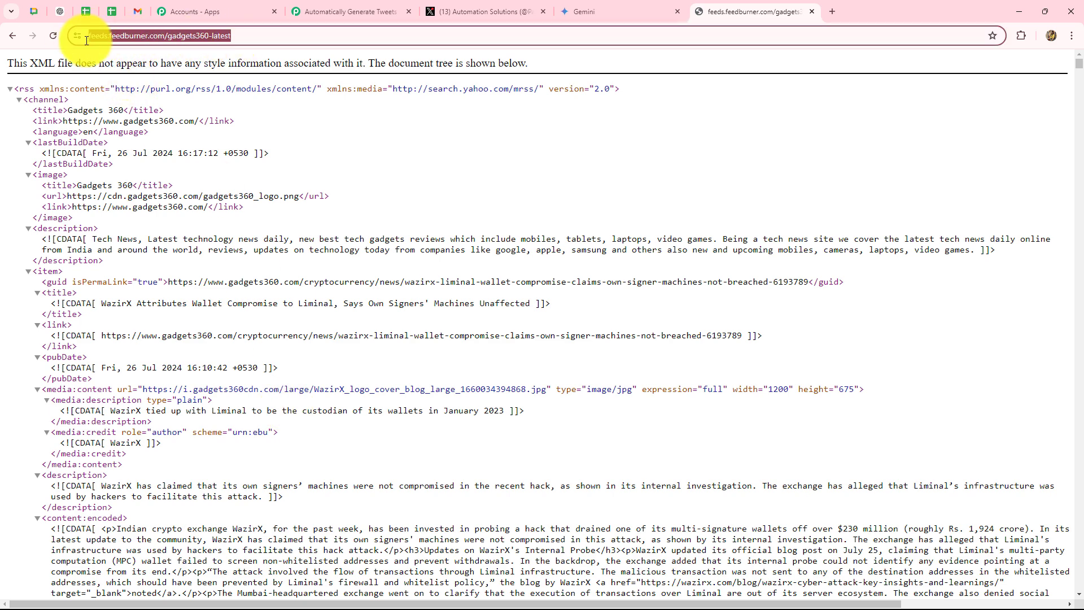
{"action": "left_click", "coordinate": [332, 10]}
{"action": "left_click", "coordinate": [314, 198]}
{"action": "key", "text": "ctrl+v"}
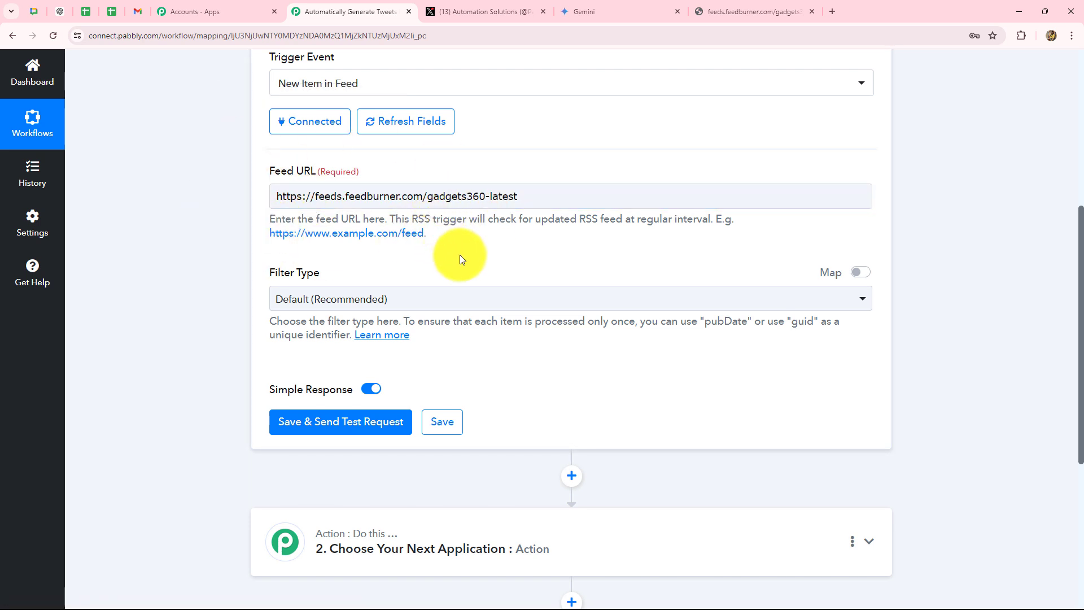
{"action": "left_click", "coordinate": [720, 18]}
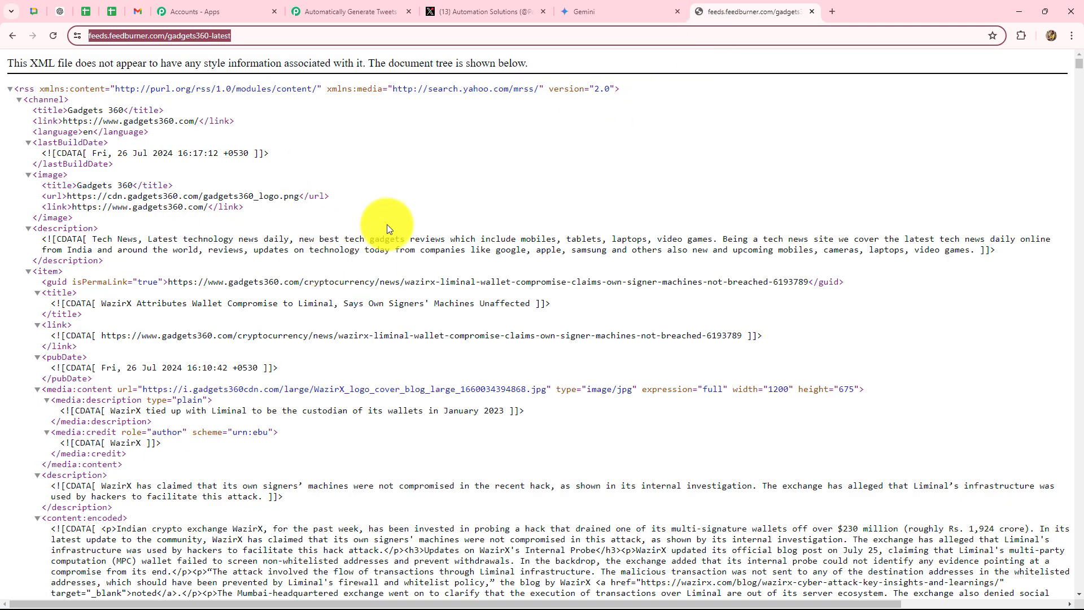
{"action": "left_click", "coordinate": [313, 7]}
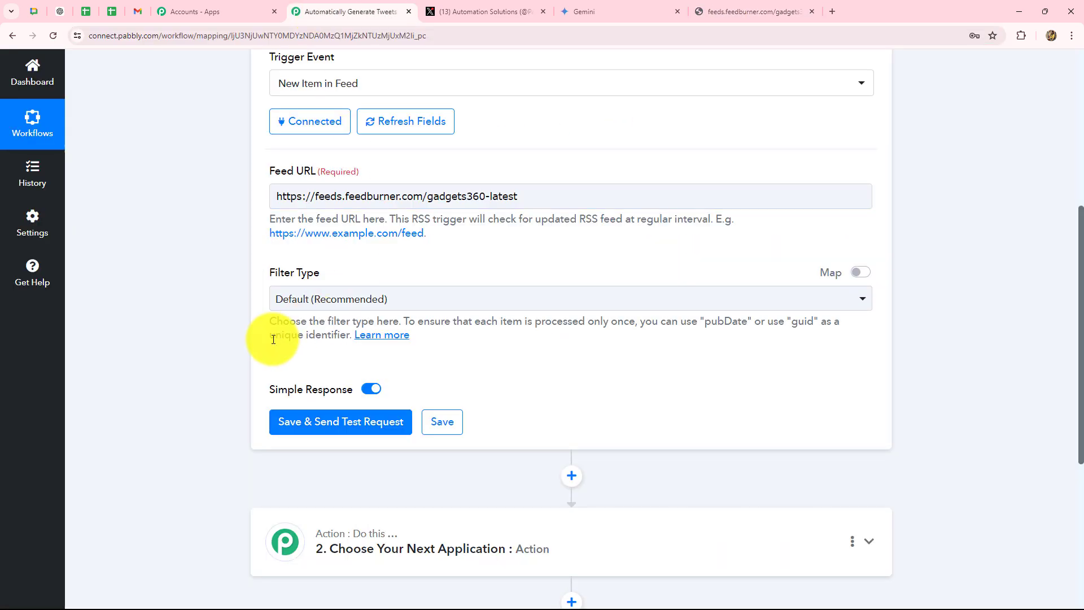
Step: Set the RSS trigger's filter type to Default (Recommended), then save the trigger and send a test request
{"action": "left_click", "coordinate": [314, 301]}
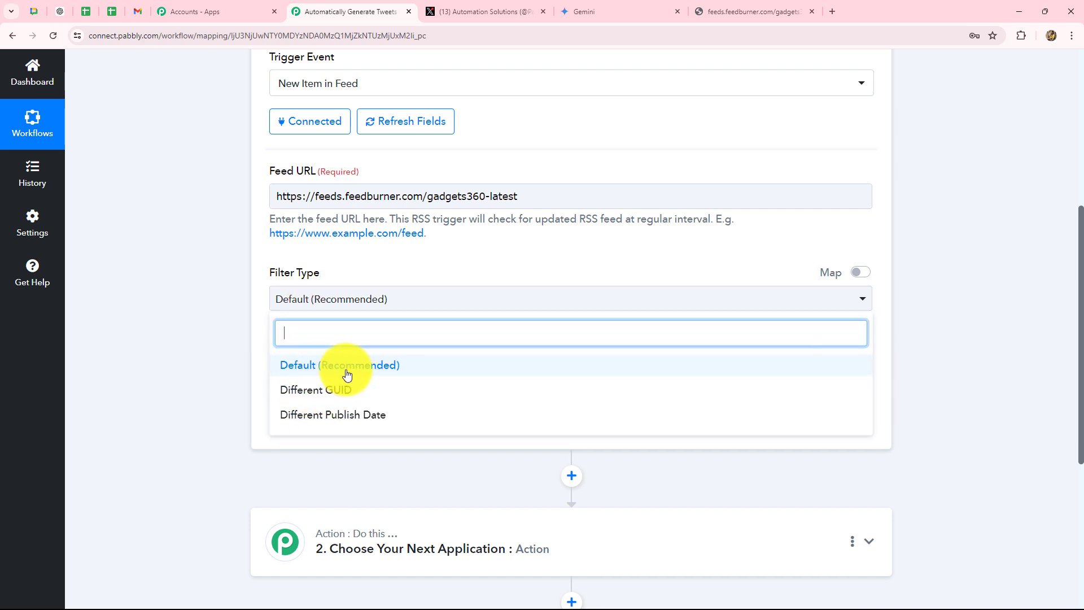
{"action": "left_click", "coordinate": [289, 368]}
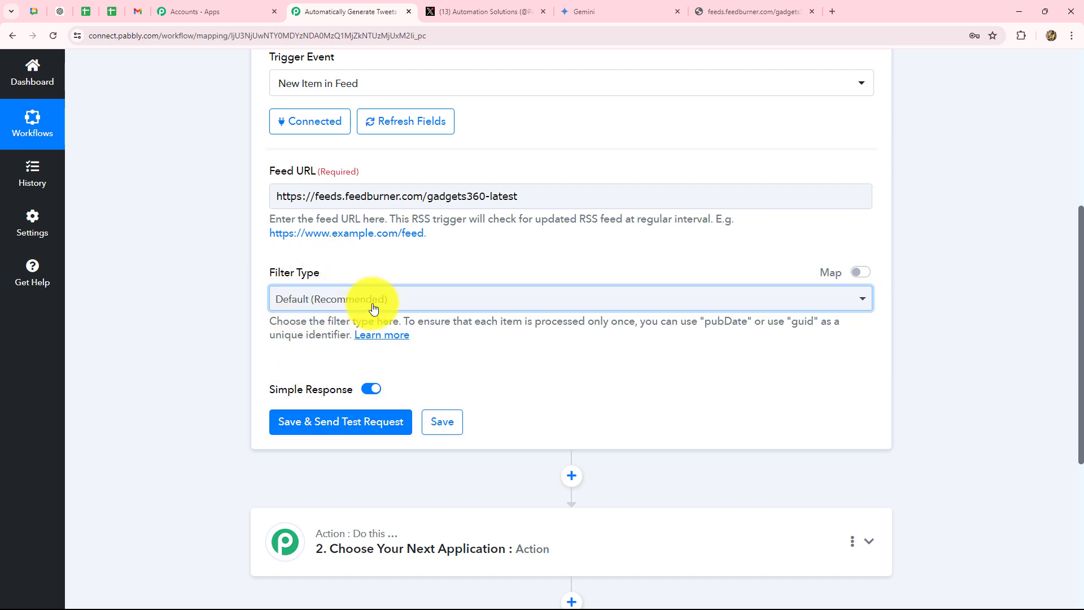
{"action": "scroll", "coordinate": [283, 390], "scroll_direction": "down", "scroll_amount": 1}
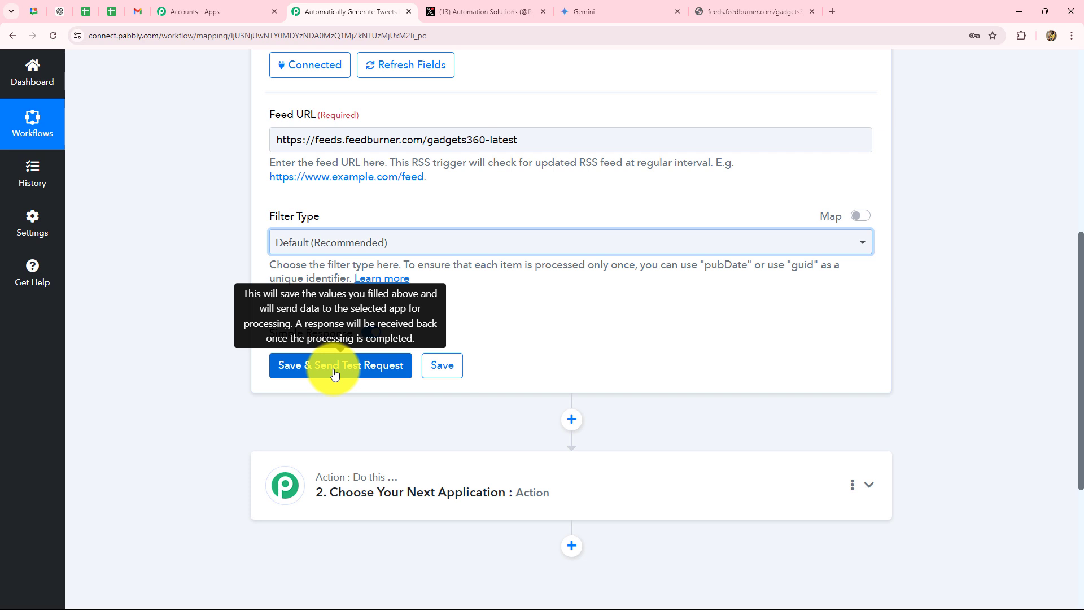
{"action": "scroll", "coordinate": [334, 374], "scroll_direction": "up", "scroll_amount": 4}
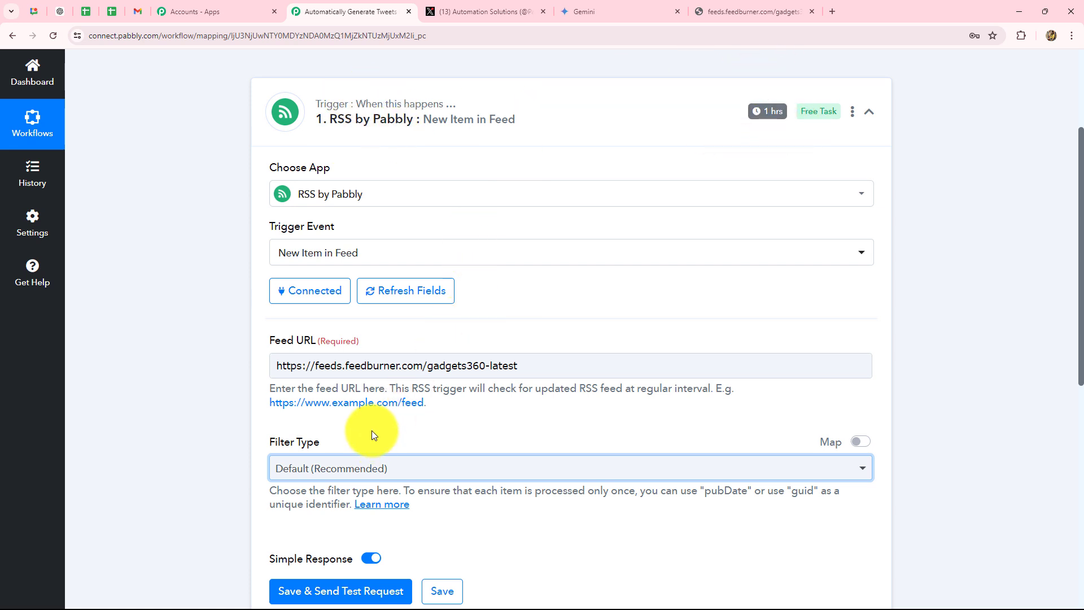
{"action": "scroll", "coordinate": [364, 431], "scroll_direction": "down", "scroll_amount": 2}
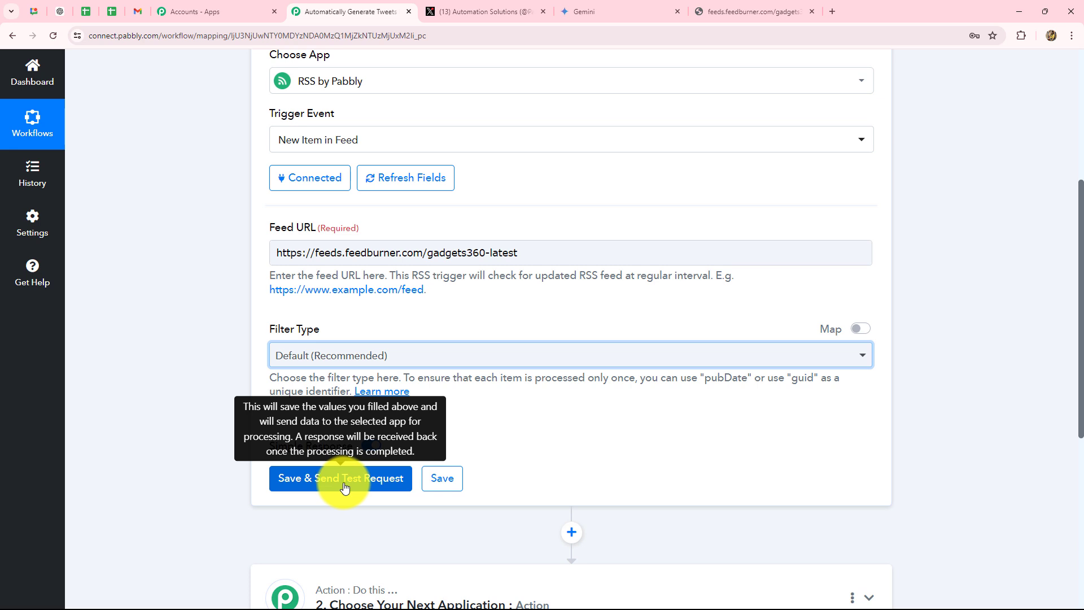
{"action": "key", "text": "ctrl+9"}
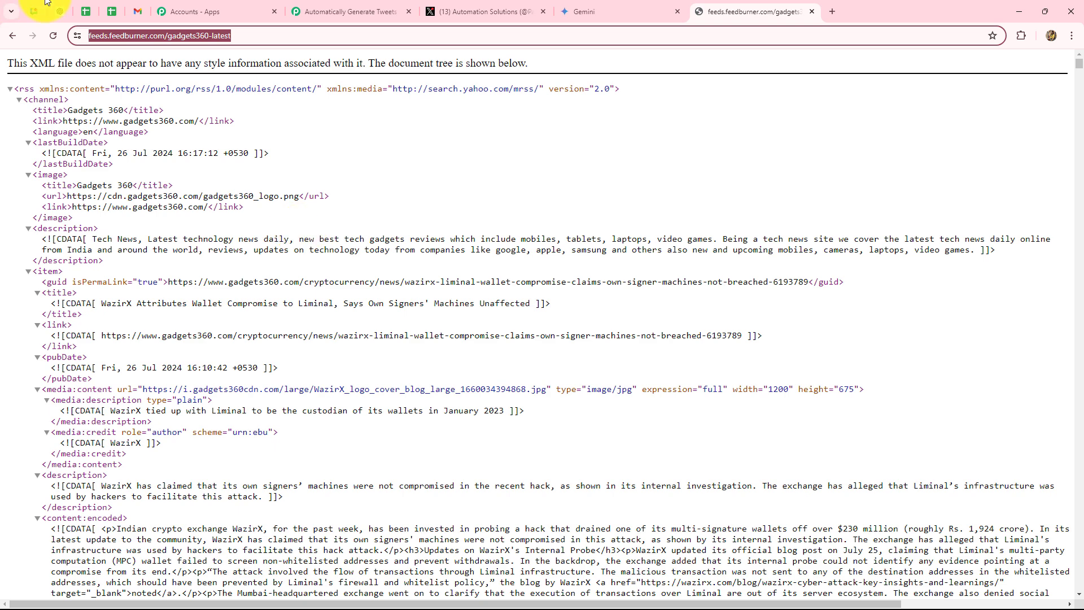
{"action": "left_click", "coordinate": [314, 7]}
{"action": "left_click", "coordinate": [342, 377]}
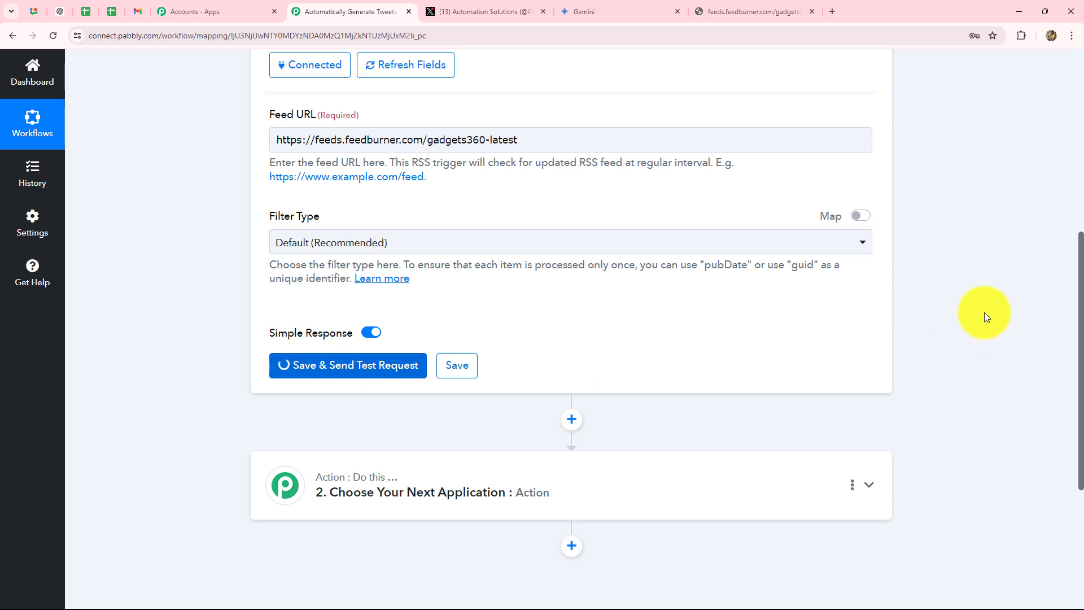
Step: Examine the title, publication date and media description values in the RSS trigger's test response
{"action": "scroll", "coordinate": [934, 354], "scroll_direction": "down", "scroll_amount": 3}
{"action": "scroll", "coordinate": [864, 386], "scroll_direction": "down", "scroll_amount": 3}
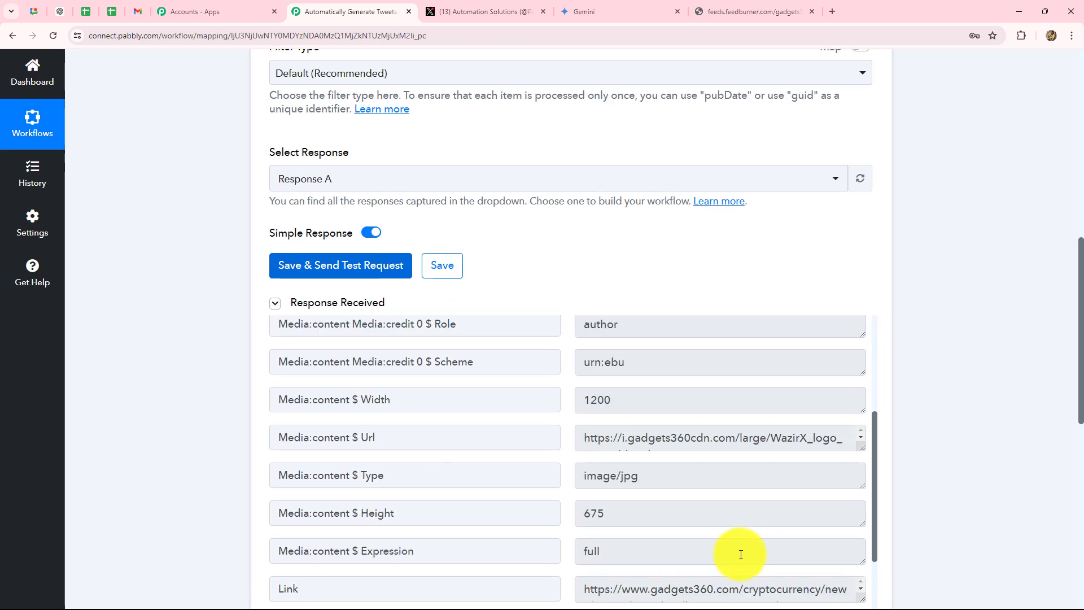
{"action": "scroll", "coordinate": [737, 539], "scroll_direction": "up", "scroll_amount": 3}
{"action": "left_click_drag", "start_coordinate": [593, 364], "coordinate": [859, 363]}
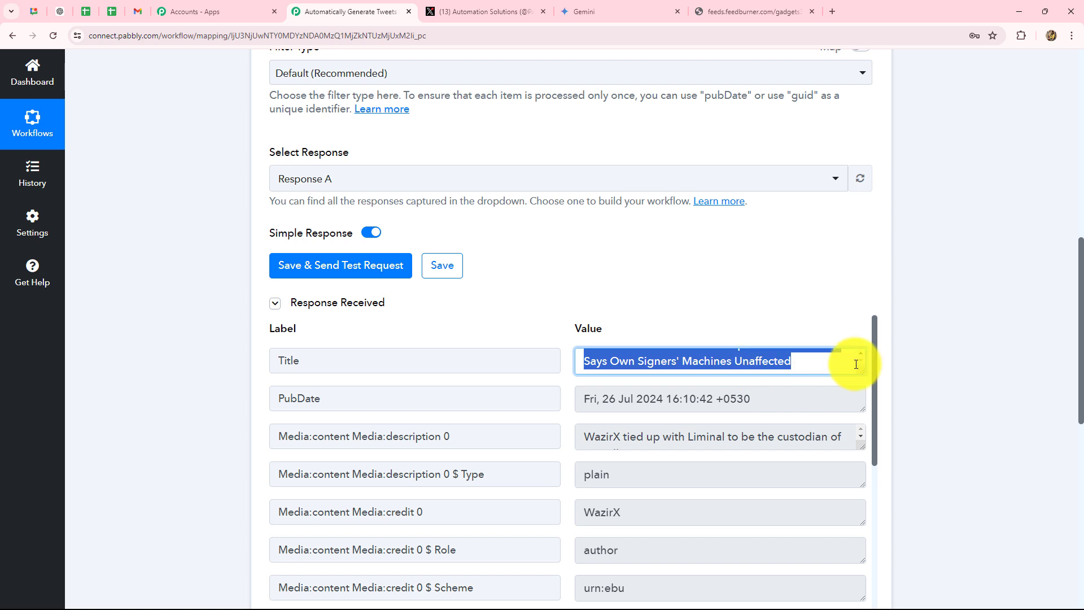
{"action": "left_click_drag", "start_coordinate": [811, 396], "coordinate": [529, 407]}
{"action": "scroll", "coordinate": [1061, 358], "scroll_direction": "down", "scroll_amount": 4}
{"action": "left_click_drag", "start_coordinate": [593, 213], "coordinate": [796, 235]}
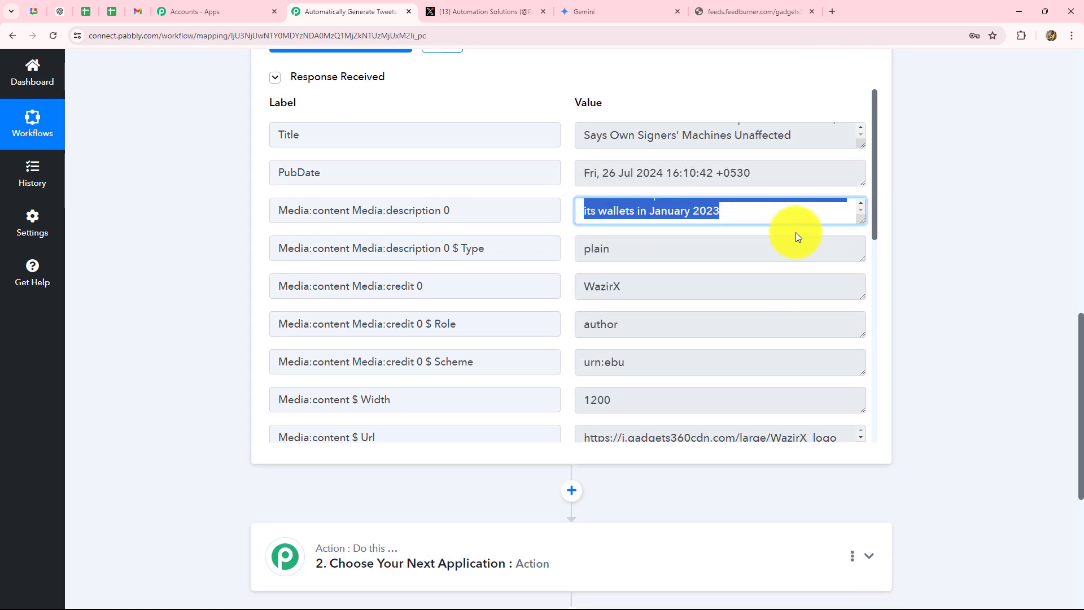
Step: Enlarge the Title and Media description value boxes of the test response to read their full text
{"action": "scroll", "coordinate": [729, 168], "scroll_direction": "up", "scroll_amount": 1}
{"action": "scroll", "coordinate": [729, 168], "scroll_direction": "up", "scroll_amount": 2}
{"action": "left_click_drag", "start_coordinate": [859, 260], "coordinate": [848, 340]}
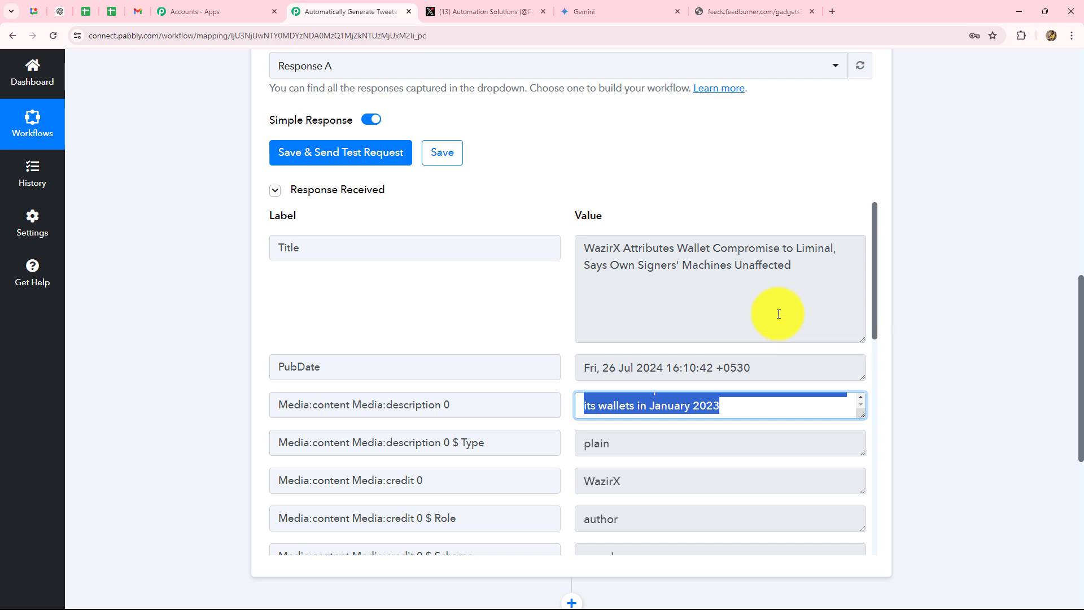
{"action": "scroll", "coordinate": [738, 310], "scroll_direction": "down", "scroll_amount": 3}
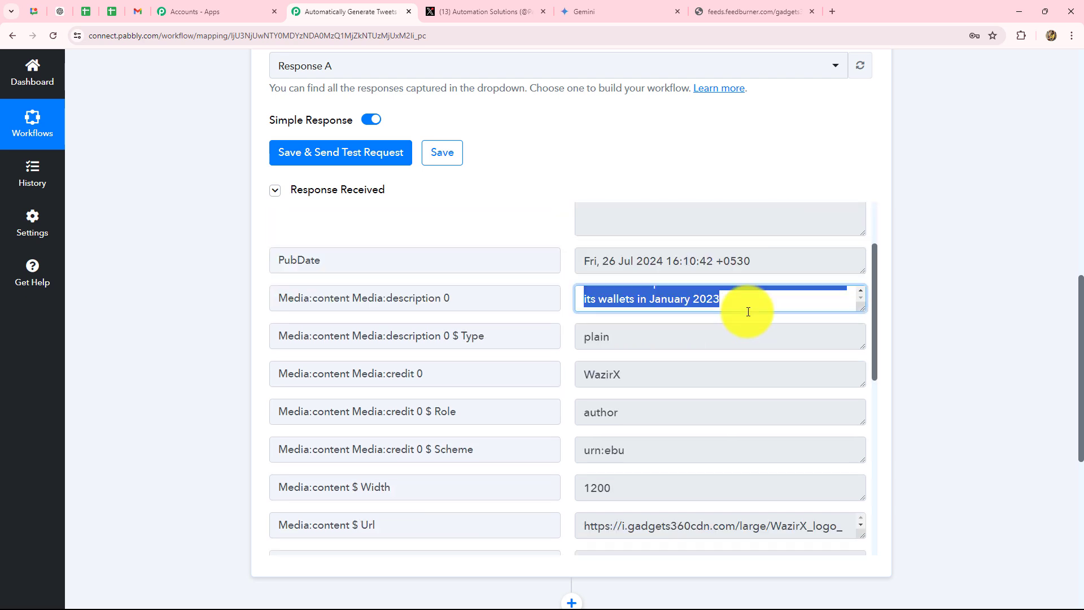
{"action": "scroll", "coordinate": [751, 310], "scroll_direction": "up", "scroll_amount": 2}
{"action": "scroll", "coordinate": [859, 286], "scroll_direction": "down", "scroll_amount": 1}
{"action": "left_click_drag", "start_coordinate": [858, 320], "coordinate": [852, 358]}
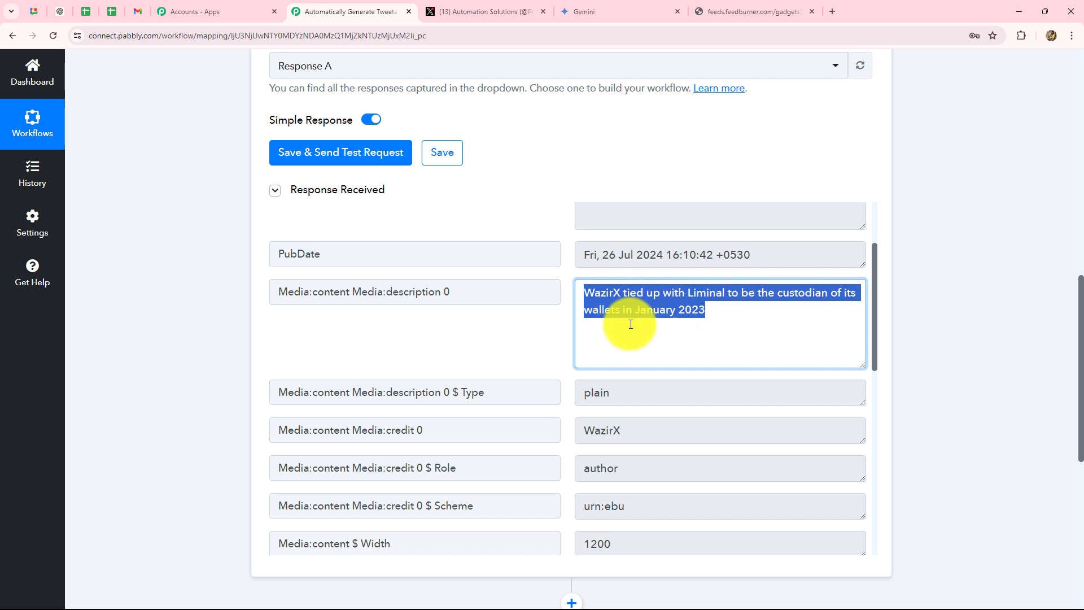
{"action": "left_click", "coordinate": [935, 324]}
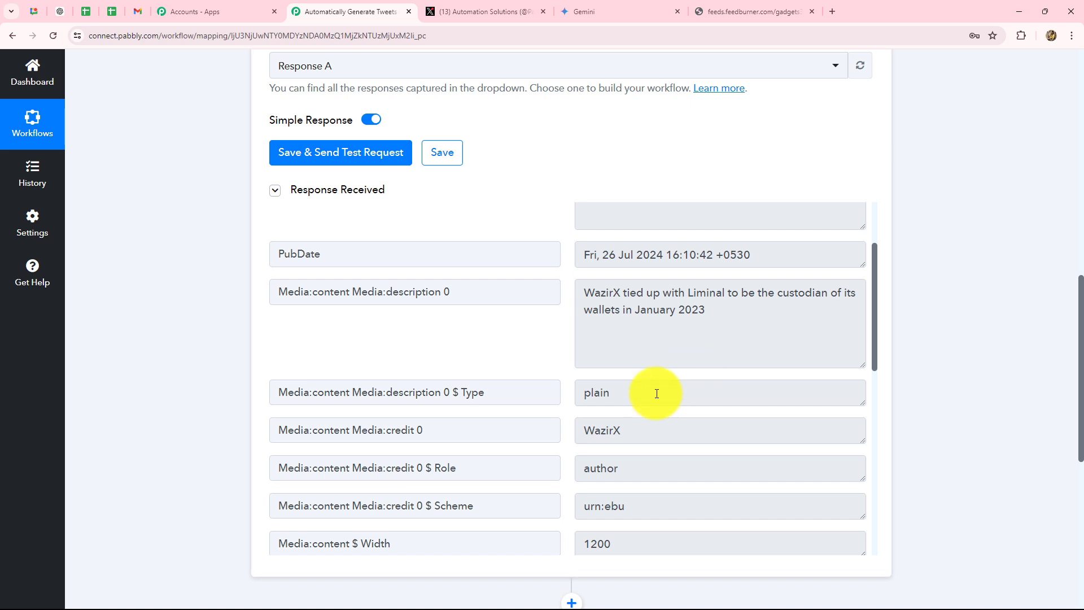
Step: Look through the remaining response fields and review the RSS trigger's check interval and settings
{"action": "scroll", "coordinate": [655, 392], "scroll_direction": "down", "scroll_amount": 4}
{"action": "scroll", "coordinate": [656, 394], "scroll_direction": "down", "scroll_amount": 5}
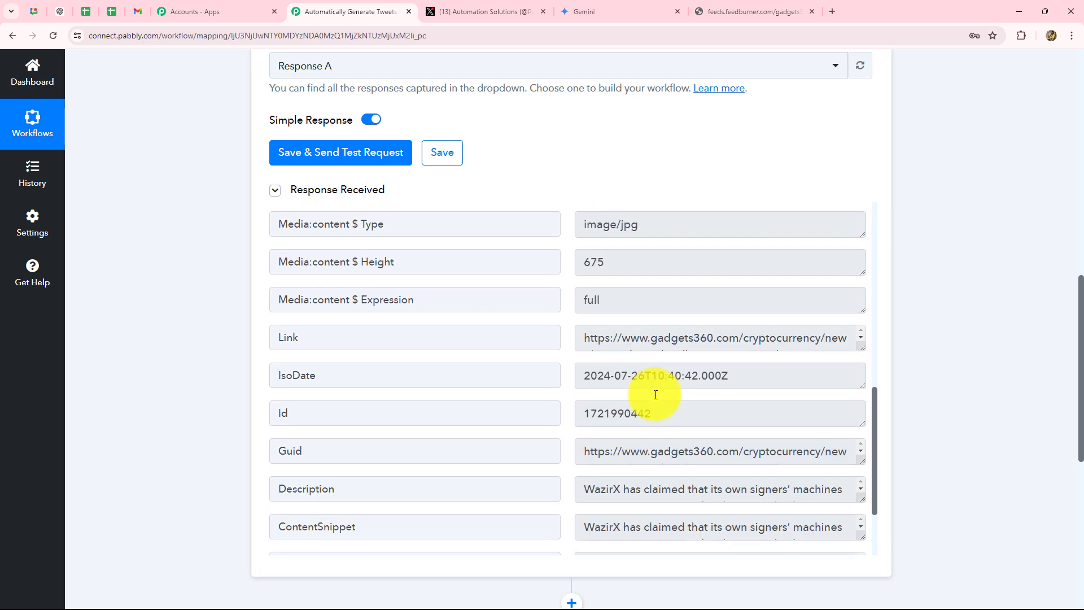
{"action": "scroll", "coordinate": [655, 394], "scroll_direction": "up", "scroll_amount": 7}
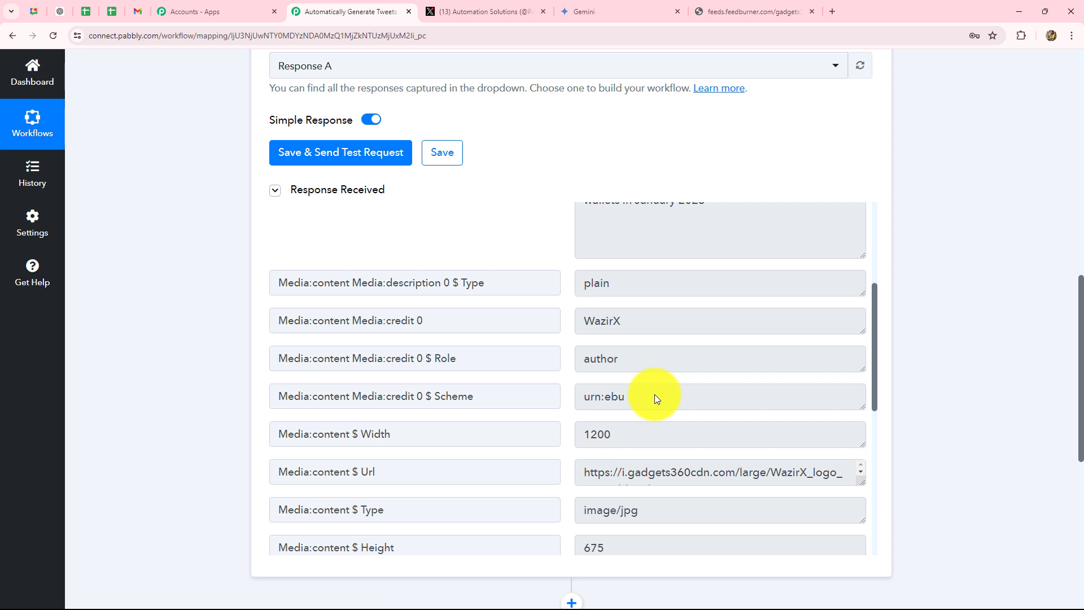
{"action": "scroll", "coordinate": [949, 254], "scroll_direction": "up", "scroll_amount": 10}
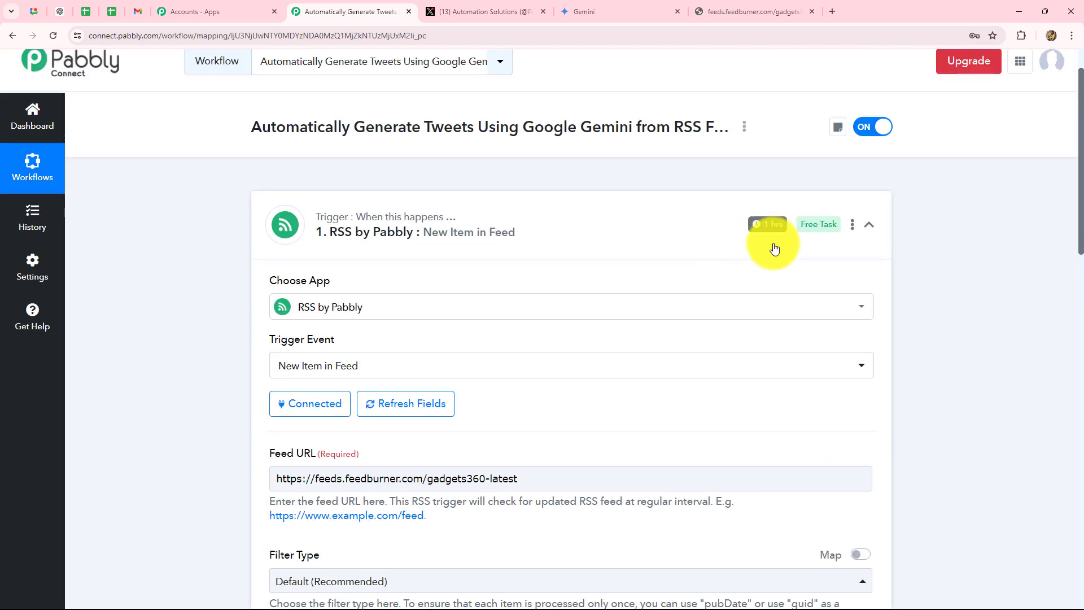
{"action": "scroll", "coordinate": [1001, 344], "scroll_direction": "down", "scroll_amount": 5}
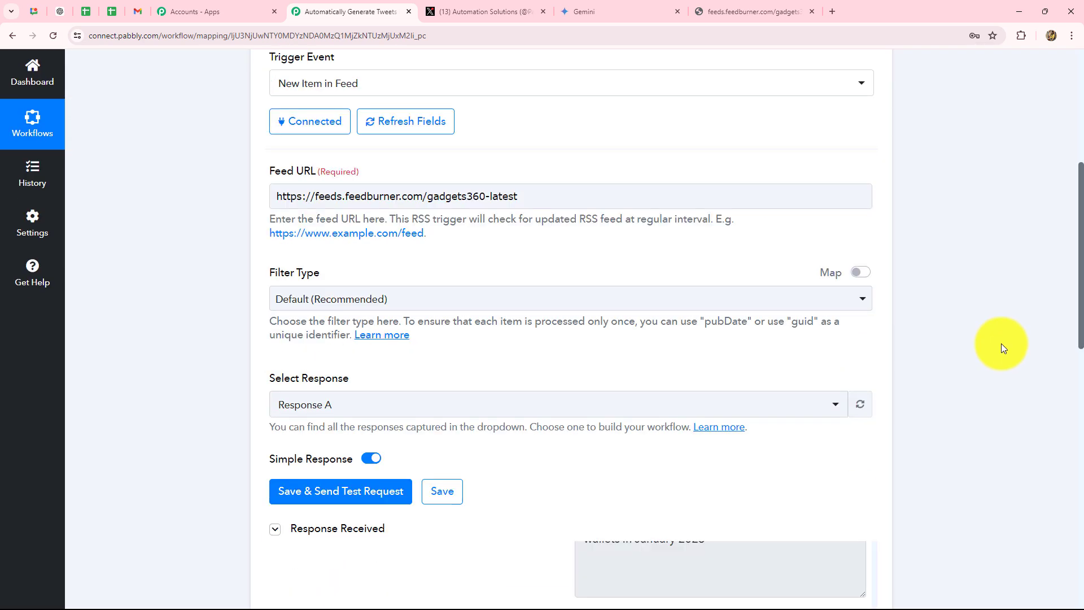
{"action": "scroll", "coordinate": [1002, 346], "scroll_direction": "down", "scroll_amount": 7}
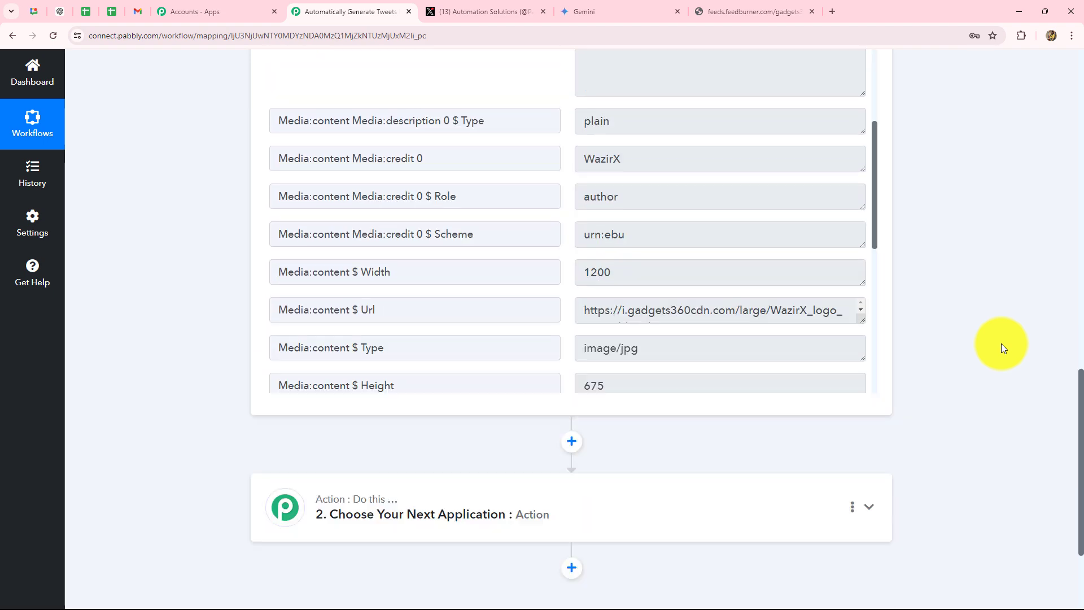
{"action": "scroll", "coordinate": [847, 388], "scroll_direction": "up", "scroll_amount": 7}
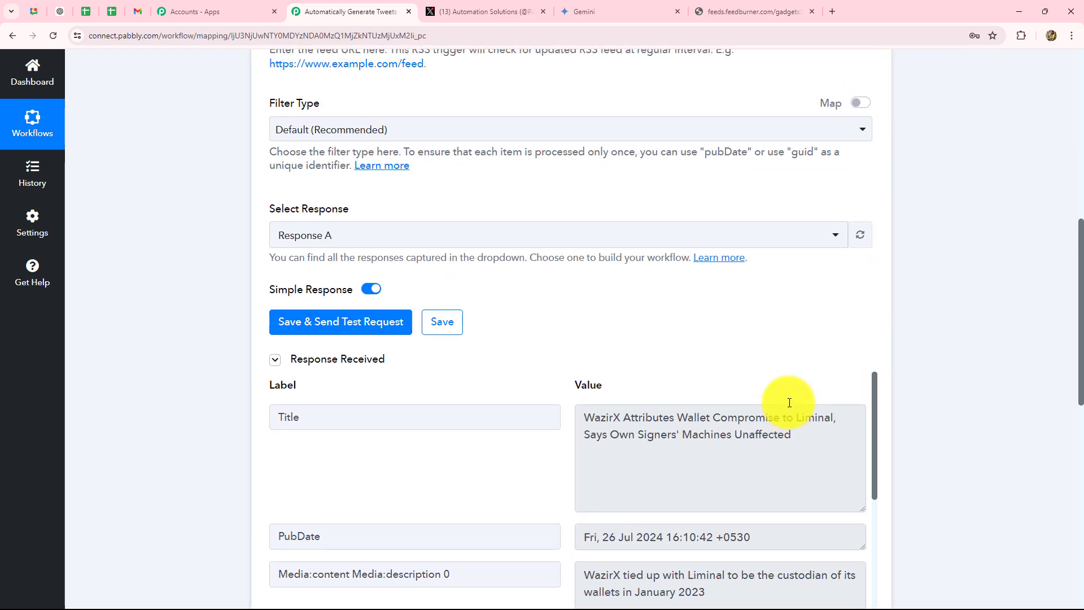
{"action": "scroll", "coordinate": [788, 402], "scroll_direction": "down", "scroll_amount": 4}
{"action": "scroll", "coordinate": [972, 387], "scroll_direction": "down", "scroll_amount": 5}
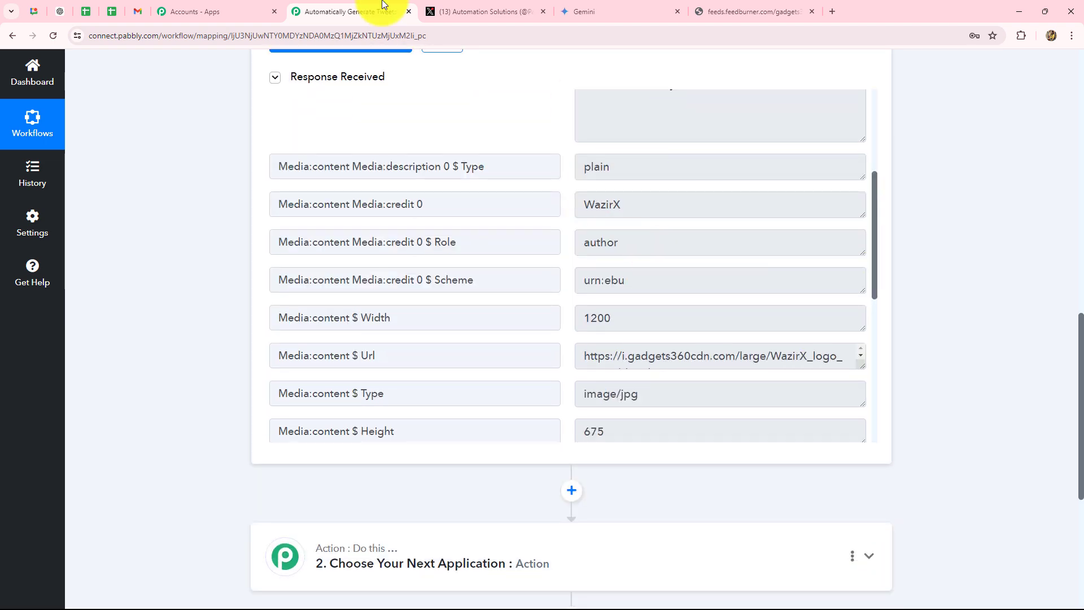
Step: Check the posts on the X profile and review the feed item's media description in the test response
{"action": "left_click", "coordinate": [455, 10]}
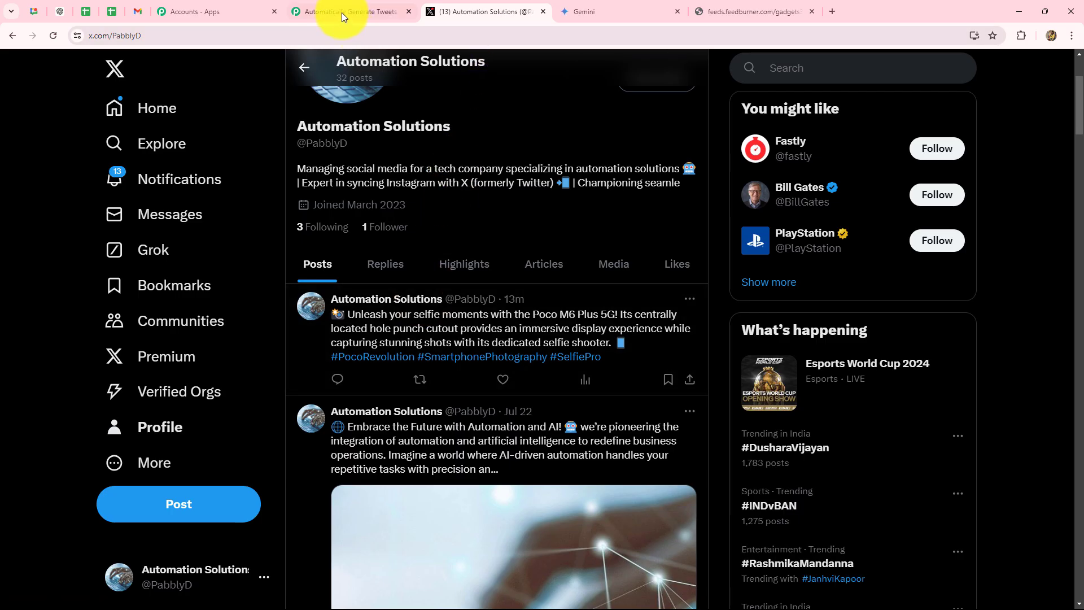
{"action": "left_click", "coordinate": [344, 15]}
{"action": "scroll", "coordinate": [701, 186], "scroll_direction": "up", "scroll_amount": 3}
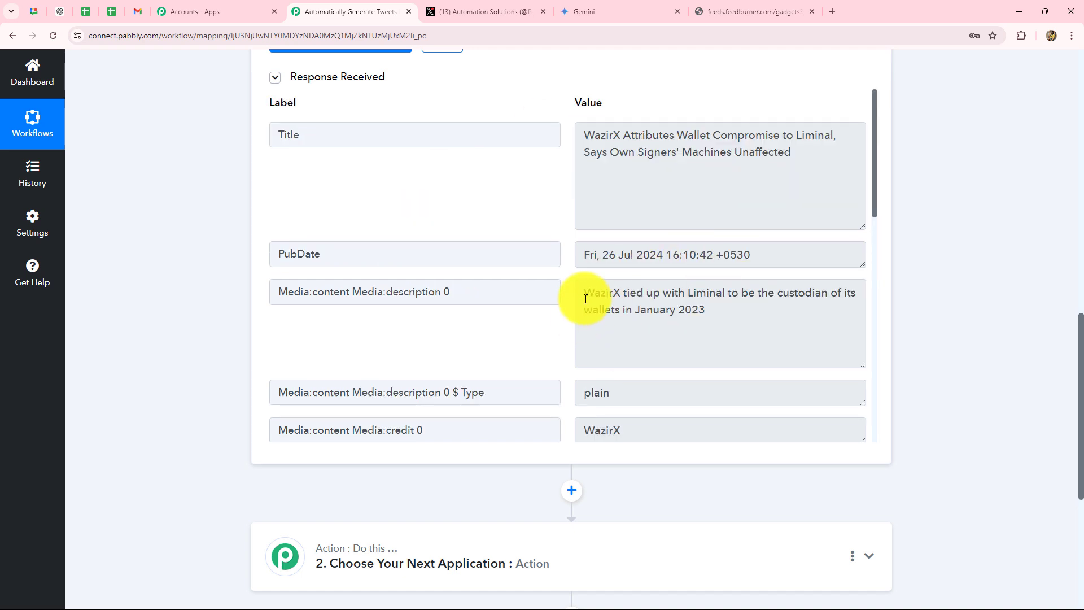
{"action": "left_click_drag", "start_coordinate": [585, 298], "coordinate": [738, 332]}
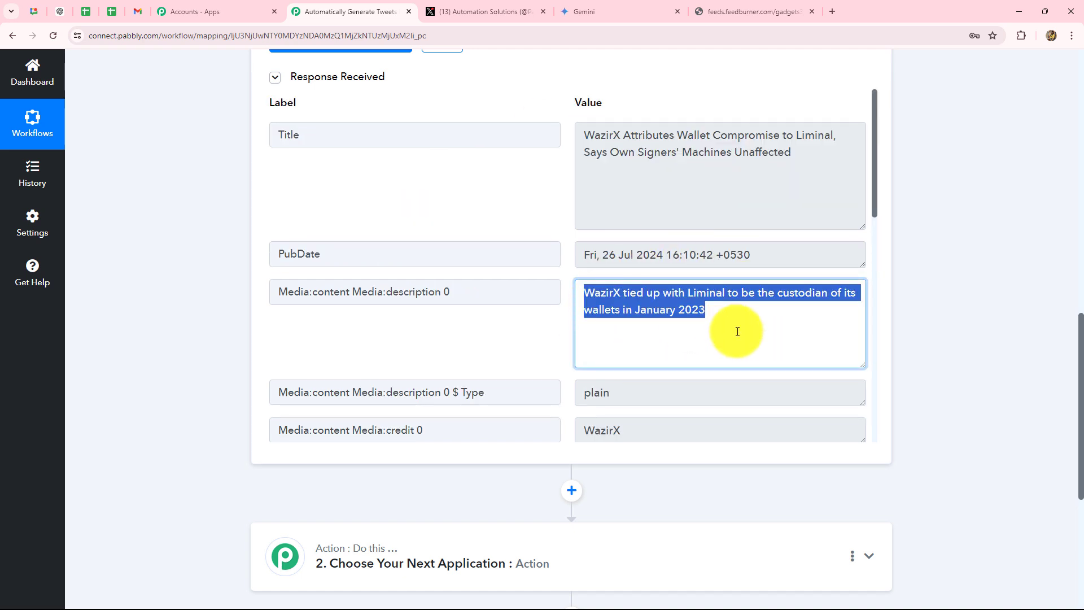
{"action": "scroll", "coordinate": [997, 345], "scroll_direction": "down", "scroll_amount": 5}
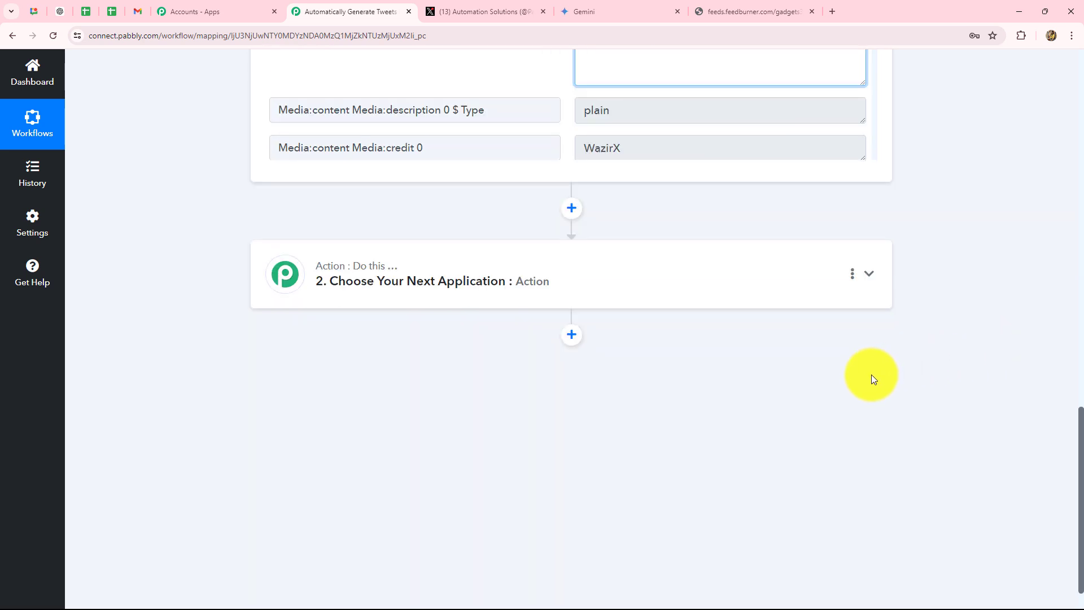
Step: Set the workflow's second step to the Google Generative AI application with the action event Generate Content
{"action": "left_click", "coordinate": [603, 12]}
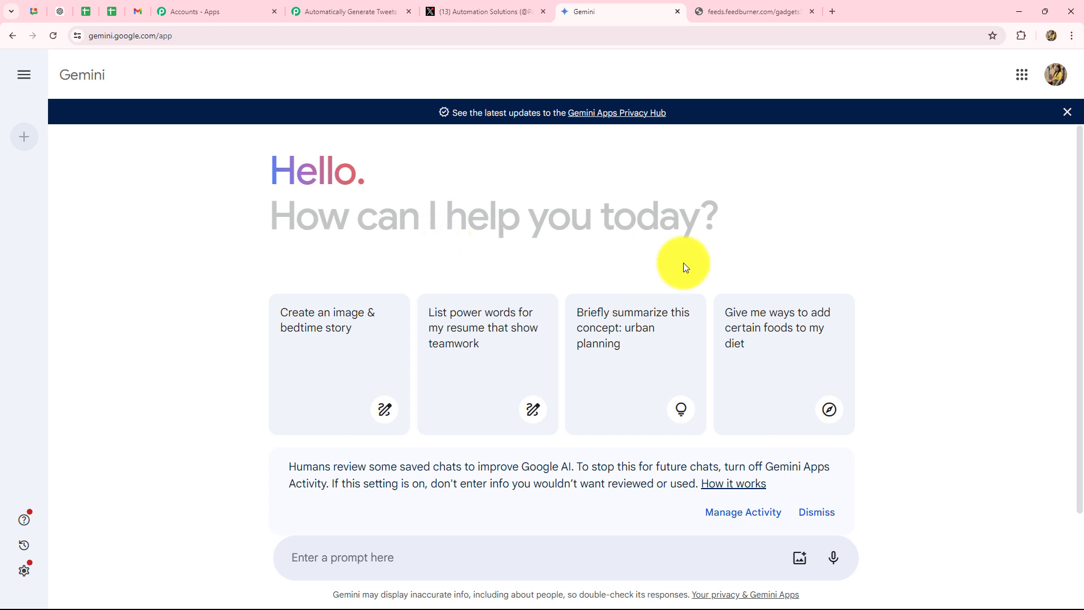
{"action": "left_click", "coordinate": [348, 13]}
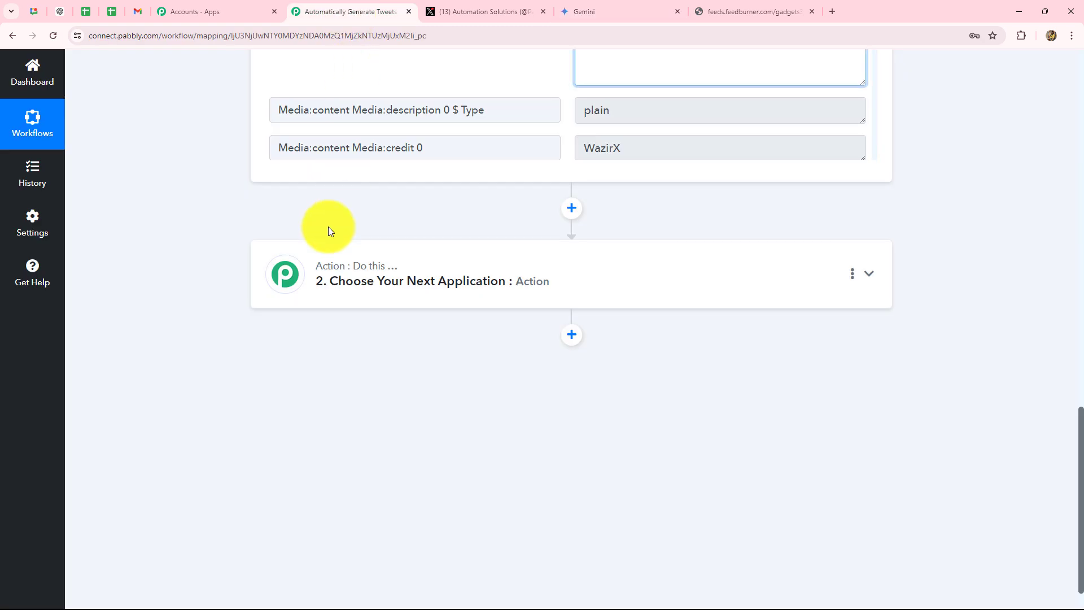
{"action": "left_click", "coordinate": [378, 291]}
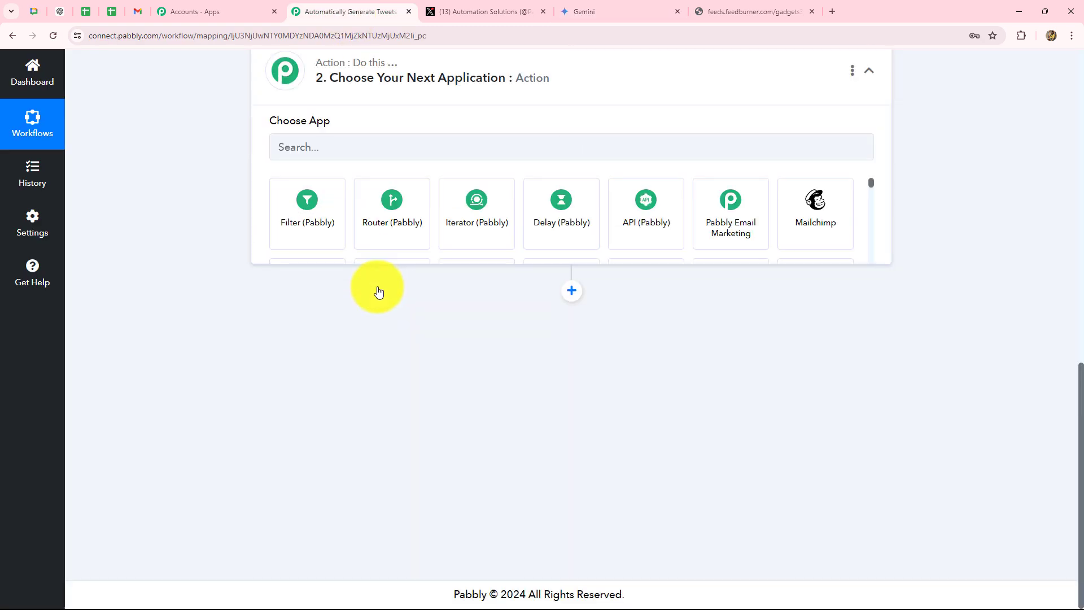
{"action": "scroll", "coordinate": [375, 290], "scroll_direction": "up", "scroll_amount": 4}
{"action": "left_click", "coordinate": [316, 291]}
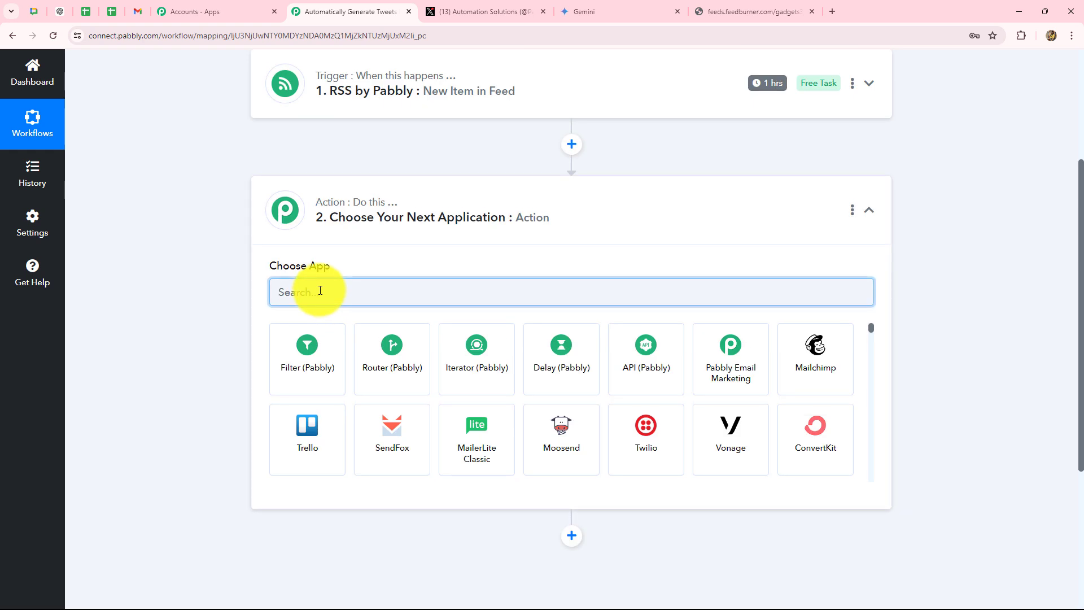
{"action": "type", "text": "gEN"}
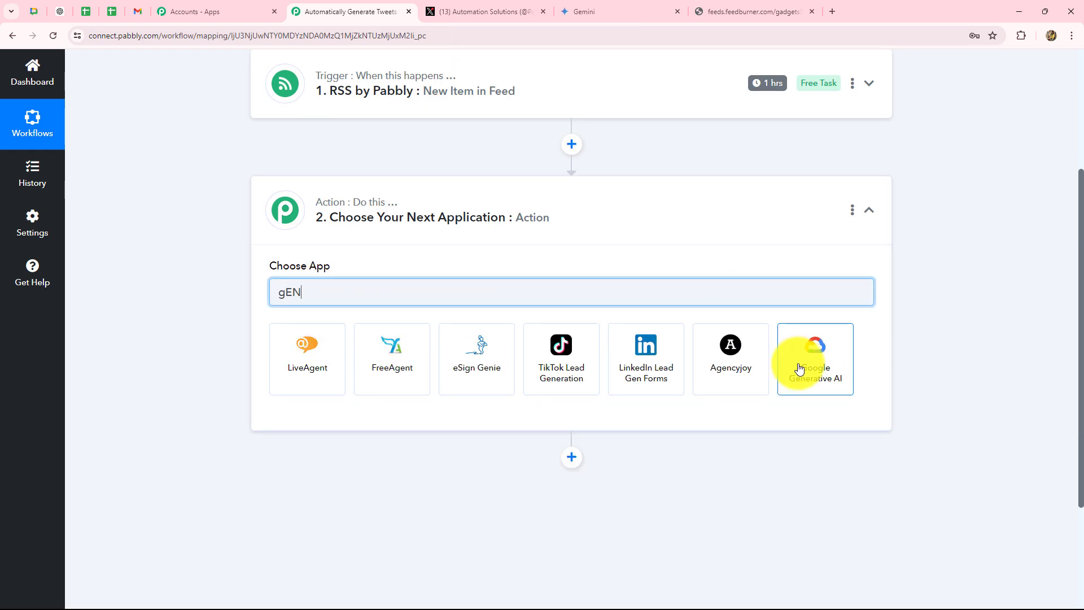
{"action": "left_click", "coordinate": [799, 370]}
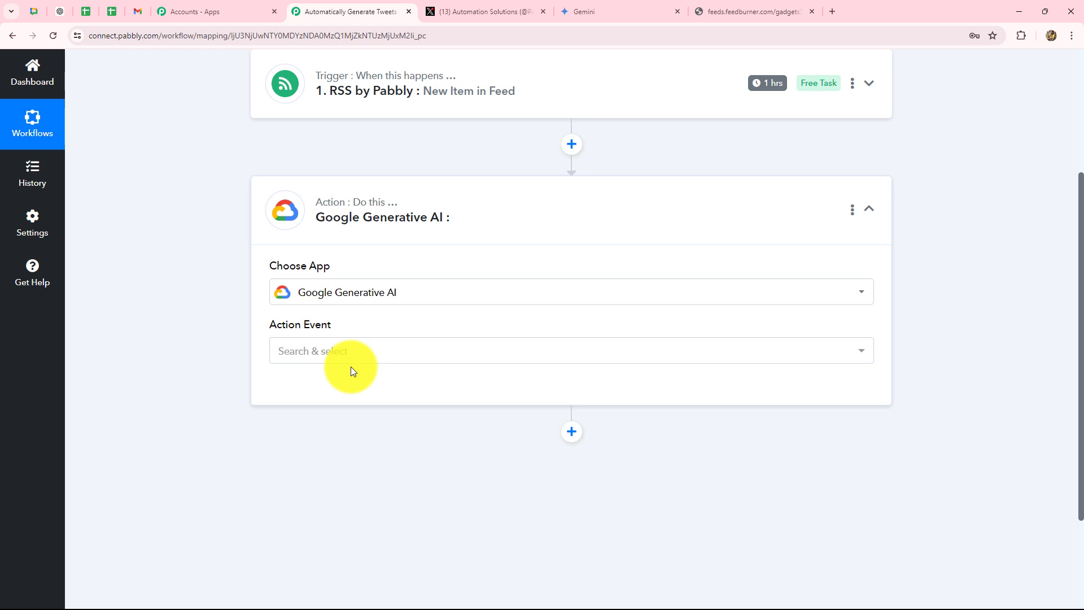
{"action": "left_click", "coordinate": [342, 361]}
{"action": "left_click", "coordinate": [326, 423]}
Step: Start adding a new Google Generative AI connection for the Generate Content action
{"action": "left_click", "coordinate": [308, 391]}
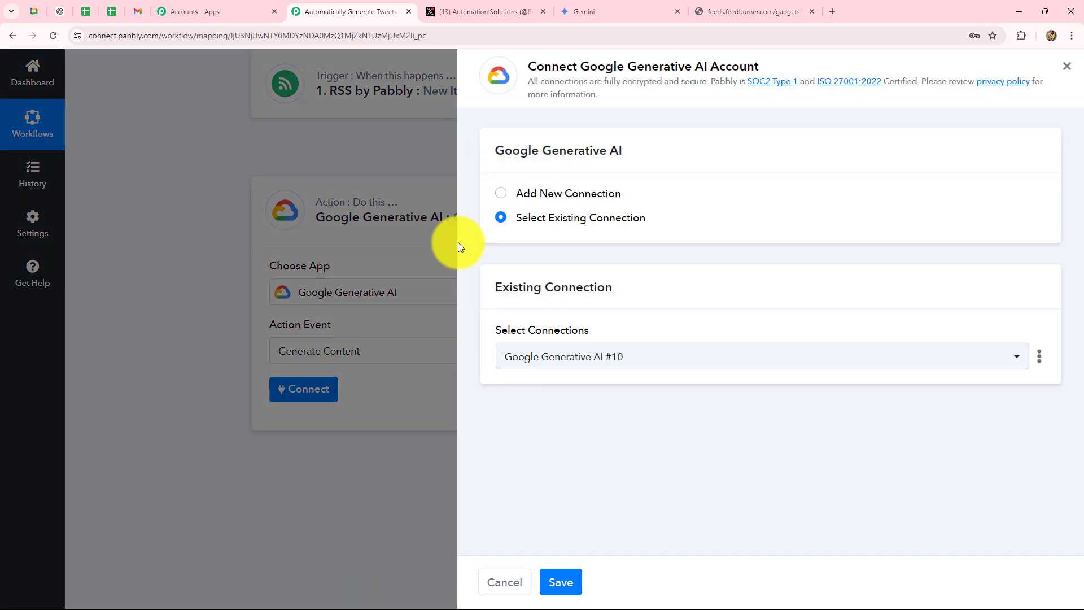
{"action": "left_click", "coordinate": [521, 194]}
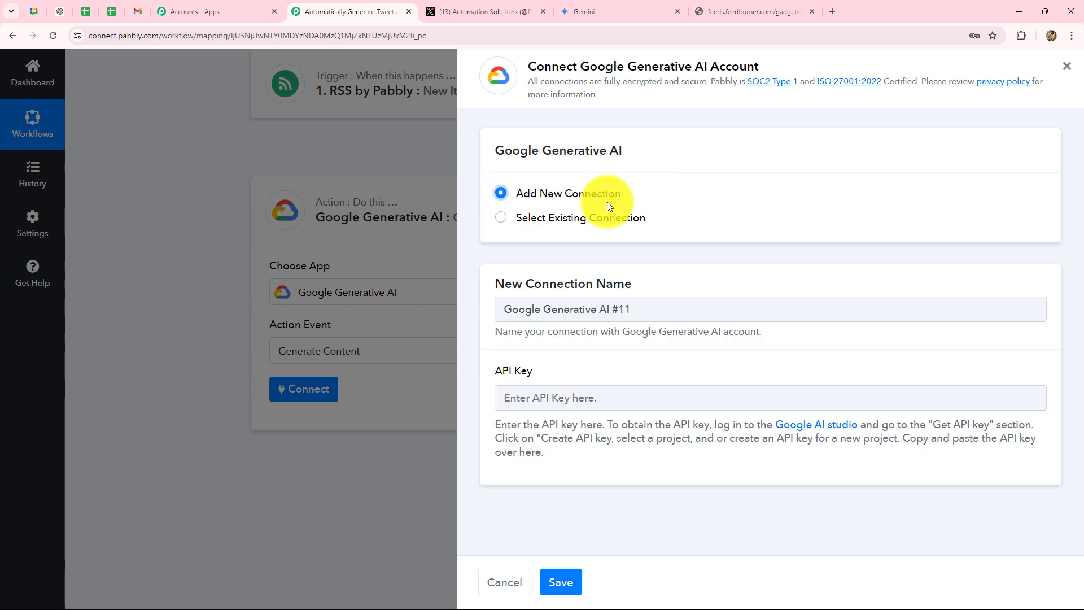
{"action": "left_click_drag", "start_coordinate": [552, 66], "coordinate": [778, 66]}
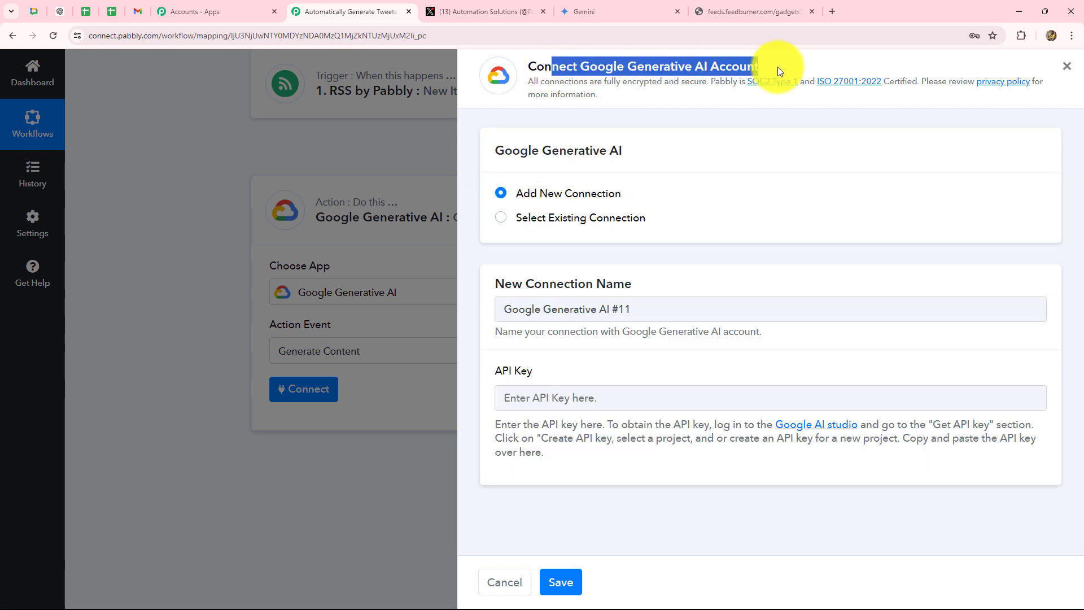
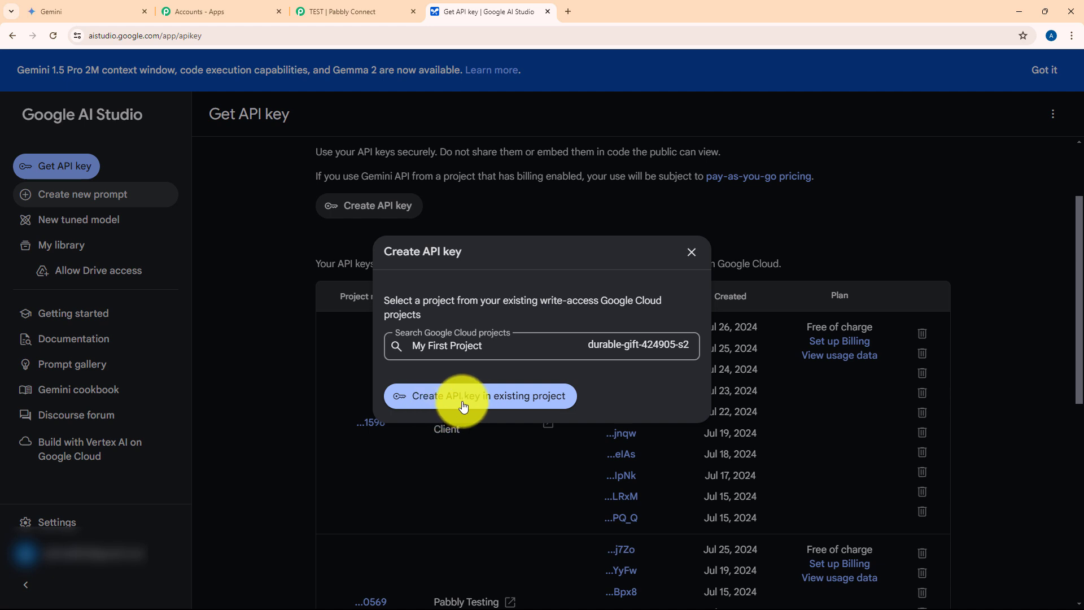
Step: Create and copy an API key for My First Project in Google AI Studio, and save the new connection with that API key
{"action": "left_click", "coordinate": [543, 397]}
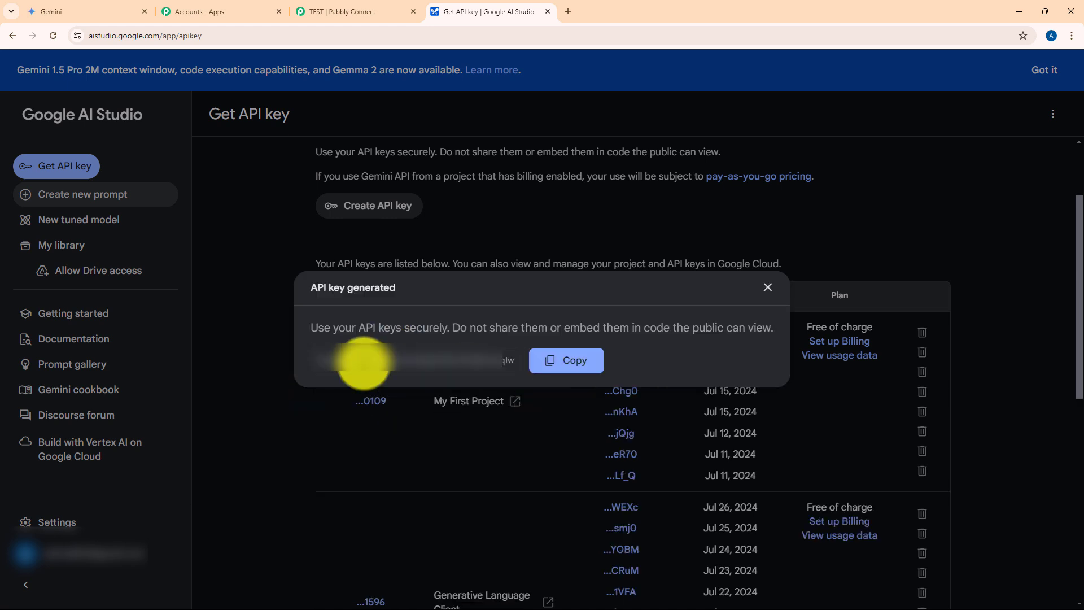
{"action": "left_click", "coordinate": [567, 362]}
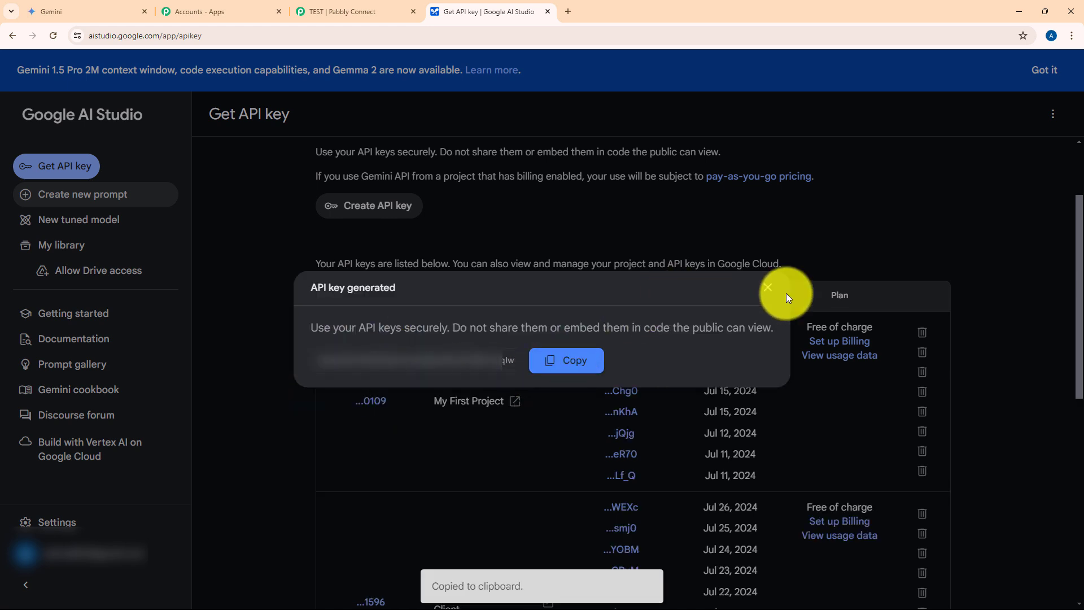
{"action": "left_click", "coordinate": [768, 289]}
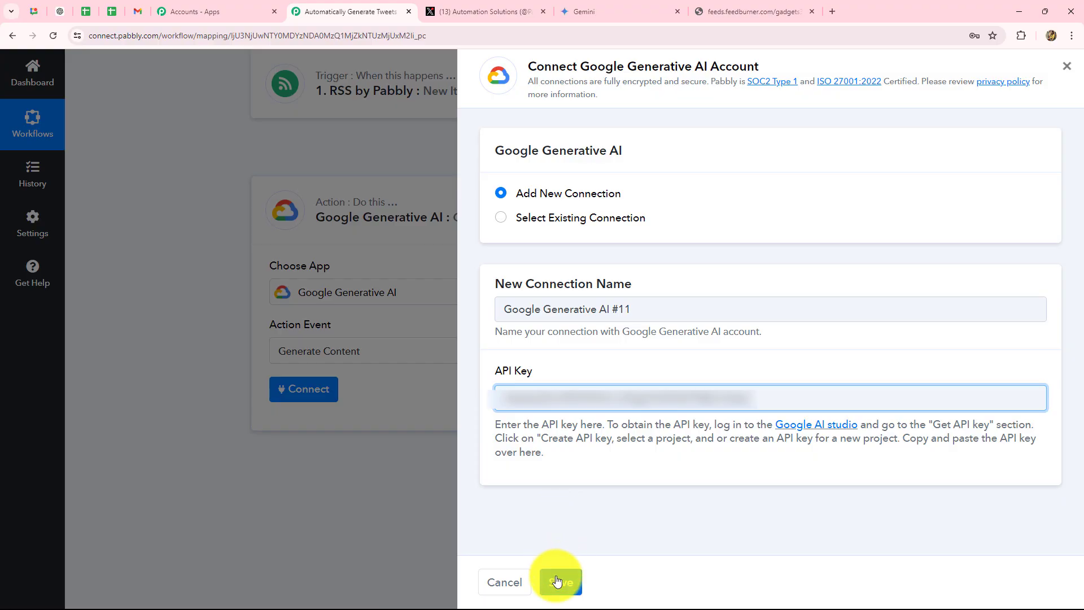
{"action": "left_click", "coordinate": [557, 582]}
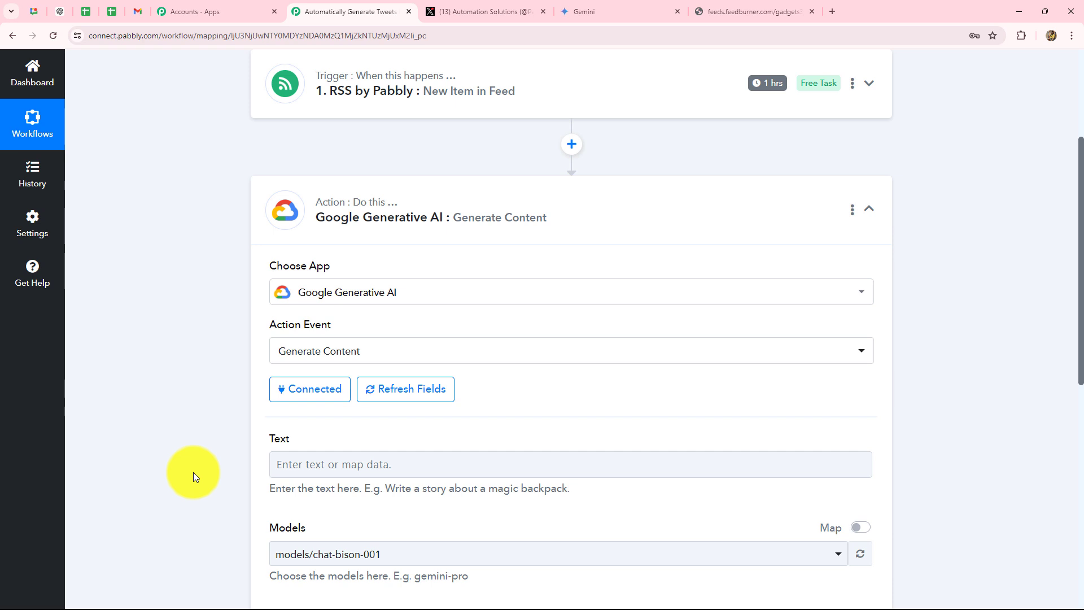
Step: Enter the prompt "Generate an engaging tweet from this RSS Feed :" as the Text, followed by the feed's mapped Media:content Media:description 0 value
{"action": "scroll", "coordinate": [193, 472], "scroll_direction": "down", "scroll_amount": 3}
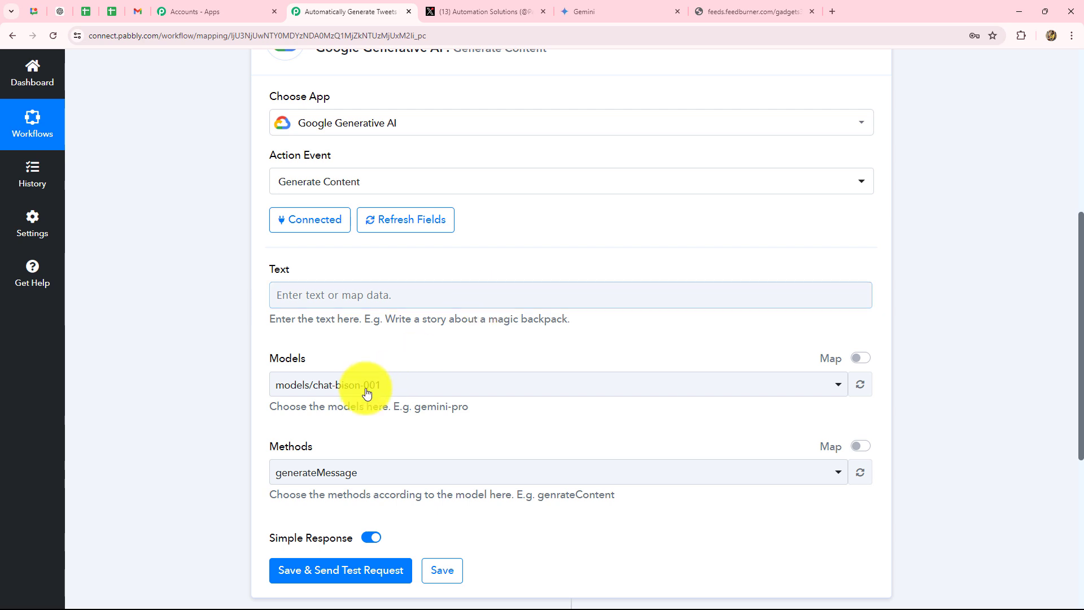
{"action": "left_click", "coordinate": [302, 302]}
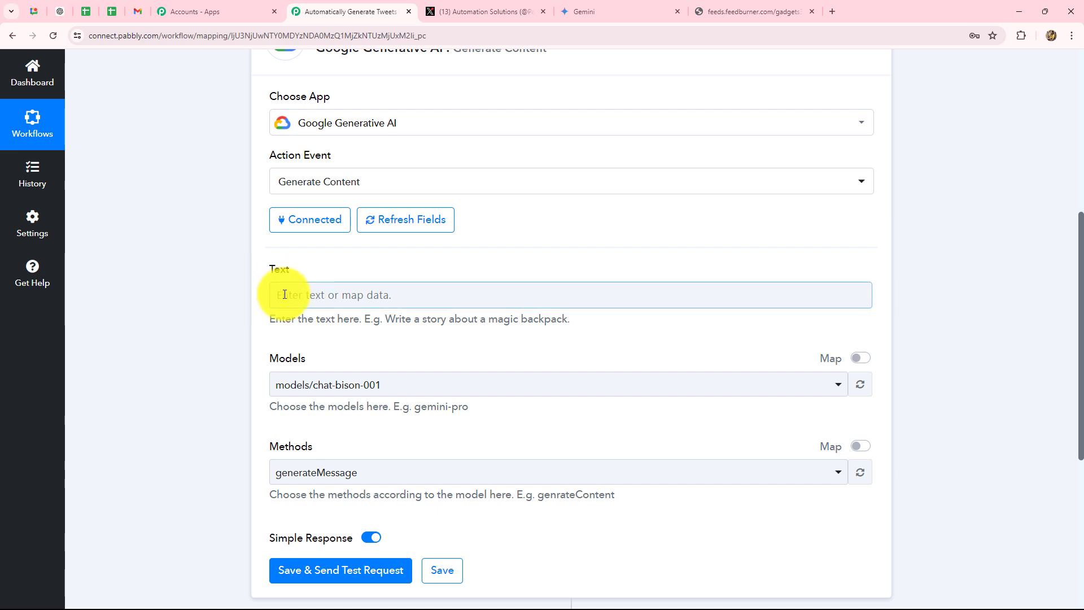
{"action": "left_click", "coordinate": [284, 294]}
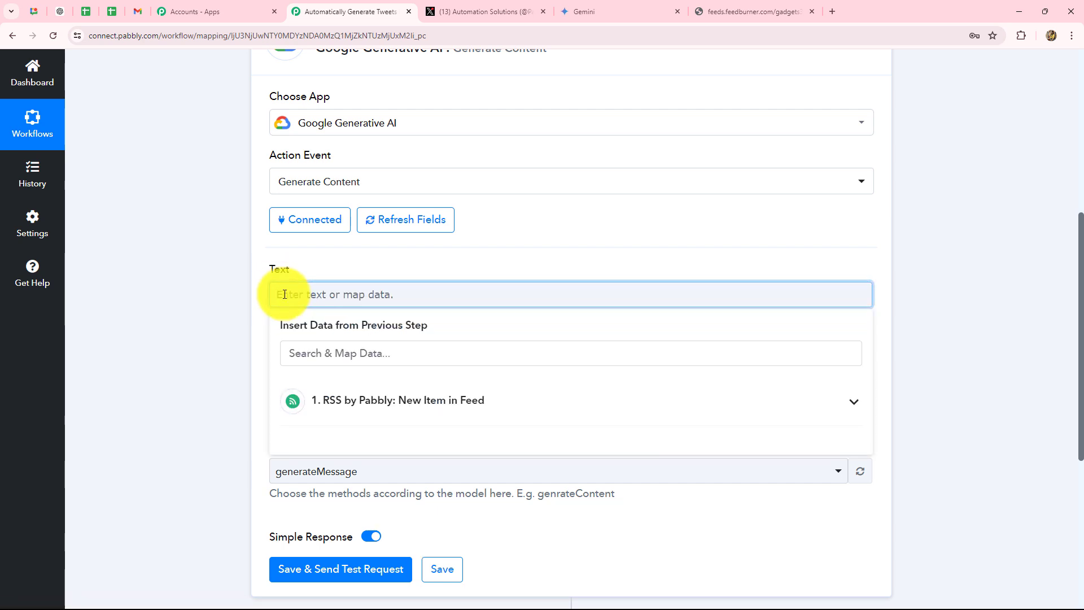
{"action": "key", "text": "ctrl+v"}
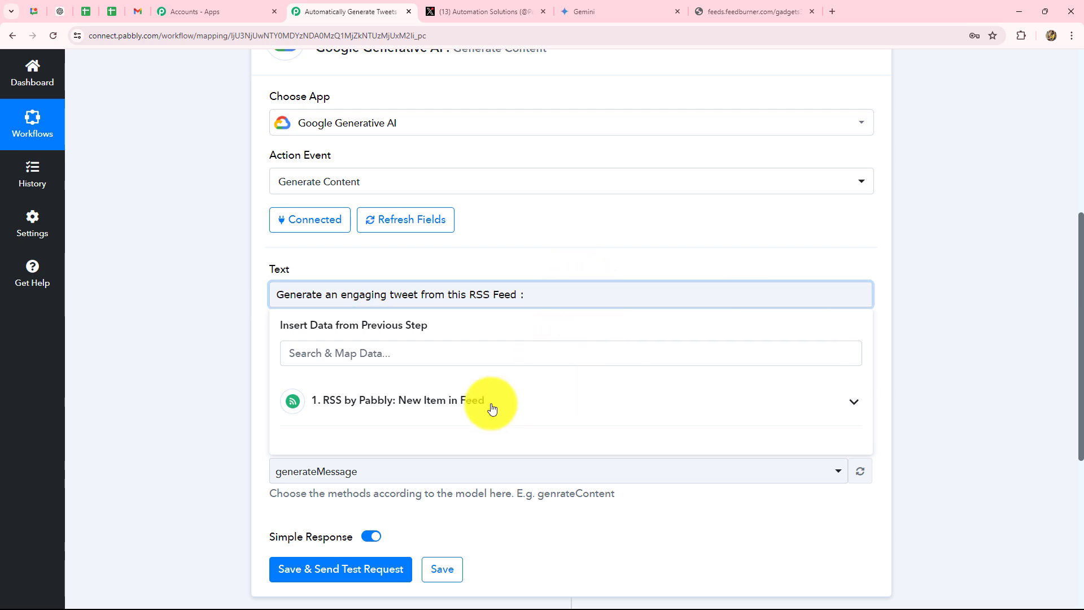
{"action": "left_click", "coordinate": [395, 406]}
{"action": "scroll", "coordinate": [484, 461], "scroll_direction": "down", "scroll_amount": 3}
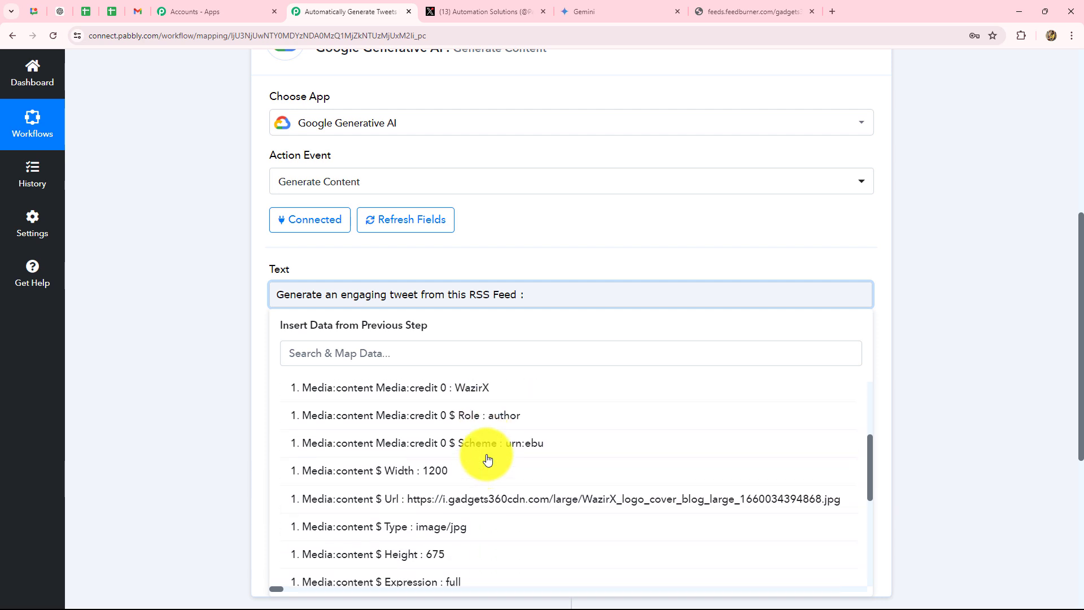
{"action": "scroll", "coordinate": [483, 430], "scroll_direction": "up", "scroll_amount": 2}
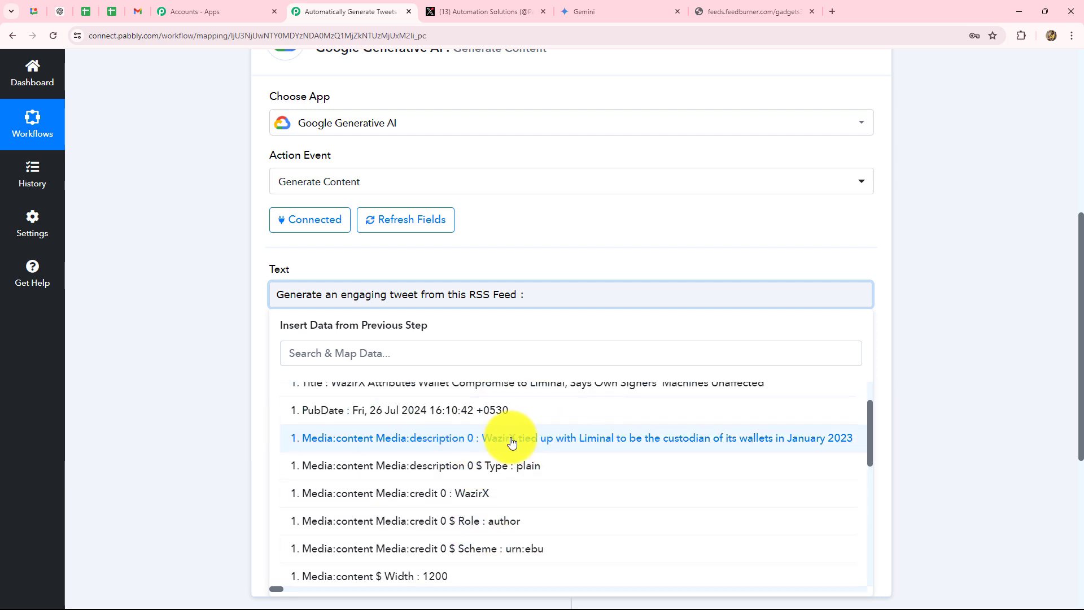
{"action": "left_click", "coordinate": [575, 446]}
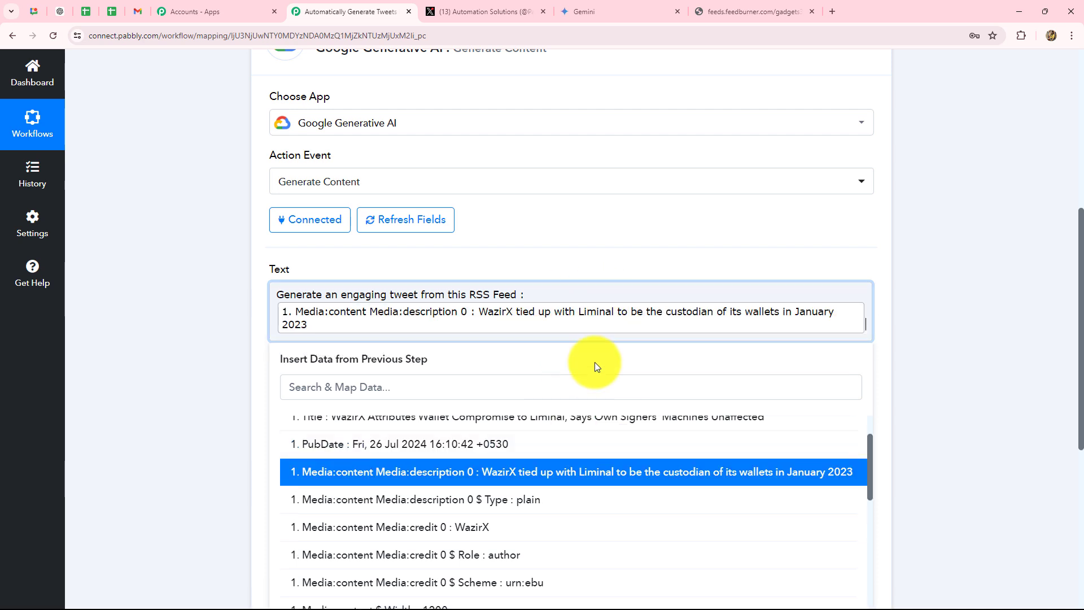
{"action": "left_click", "coordinate": [899, 346]}
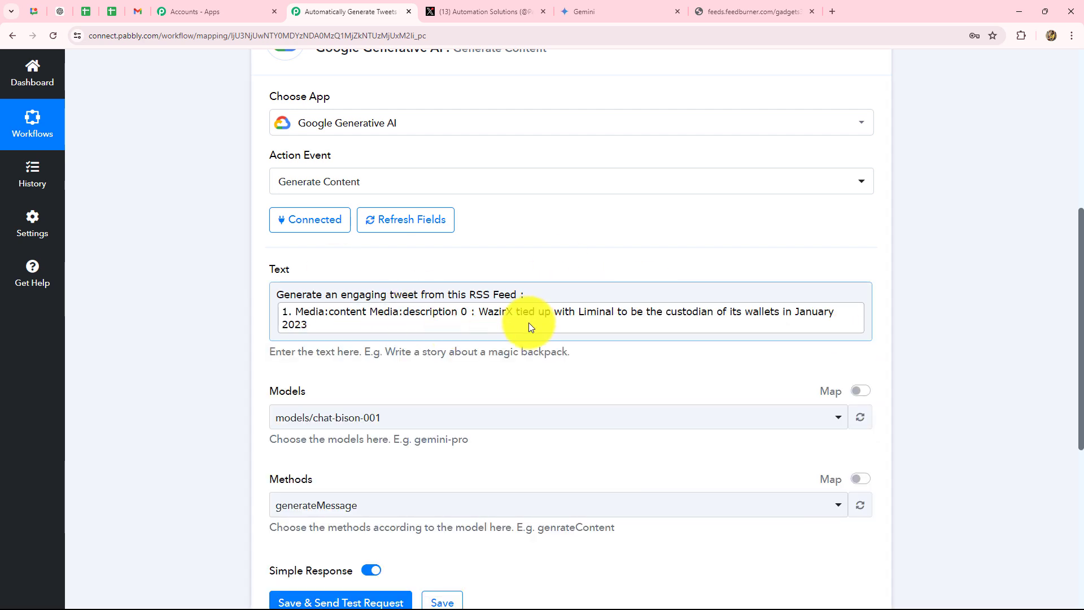
Step: Set the model to models/gemini-pro and the method to generateContent
{"action": "scroll", "coordinate": [521, 335], "scroll_direction": "down", "scroll_amount": 1}
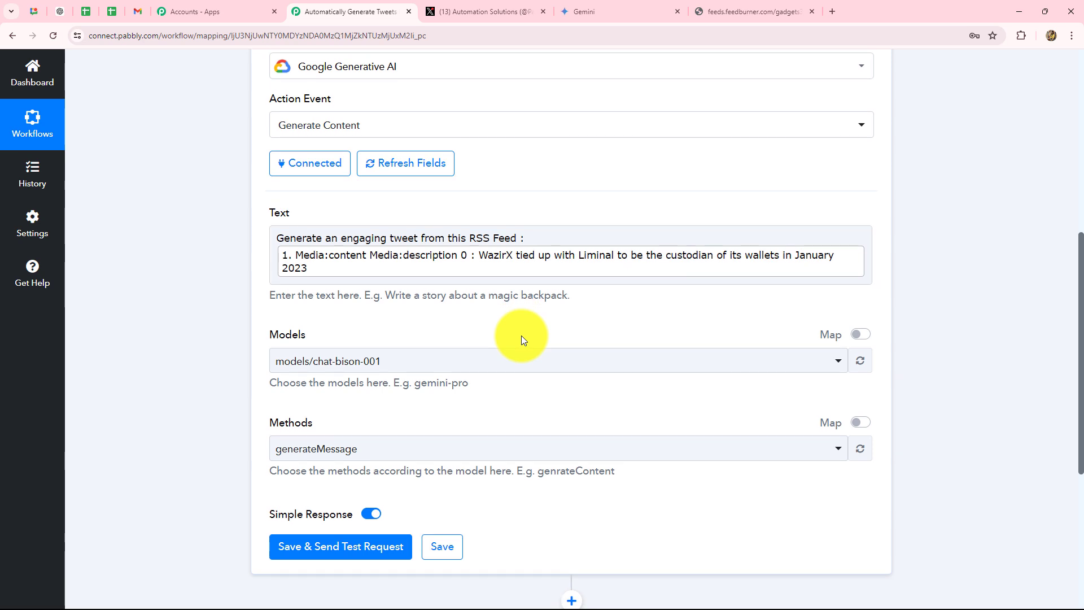
{"action": "left_click", "coordinate": [514, 281]}
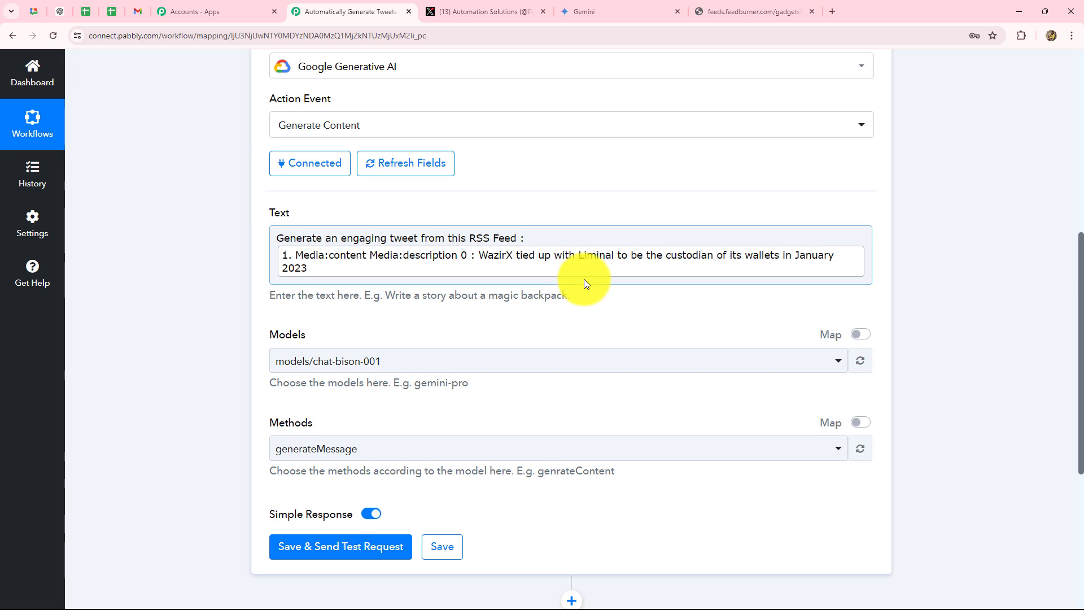
{"action": "scroll", "coordinate": [584, 279], "scroll_direction": "down", "scroll_amount": 3}
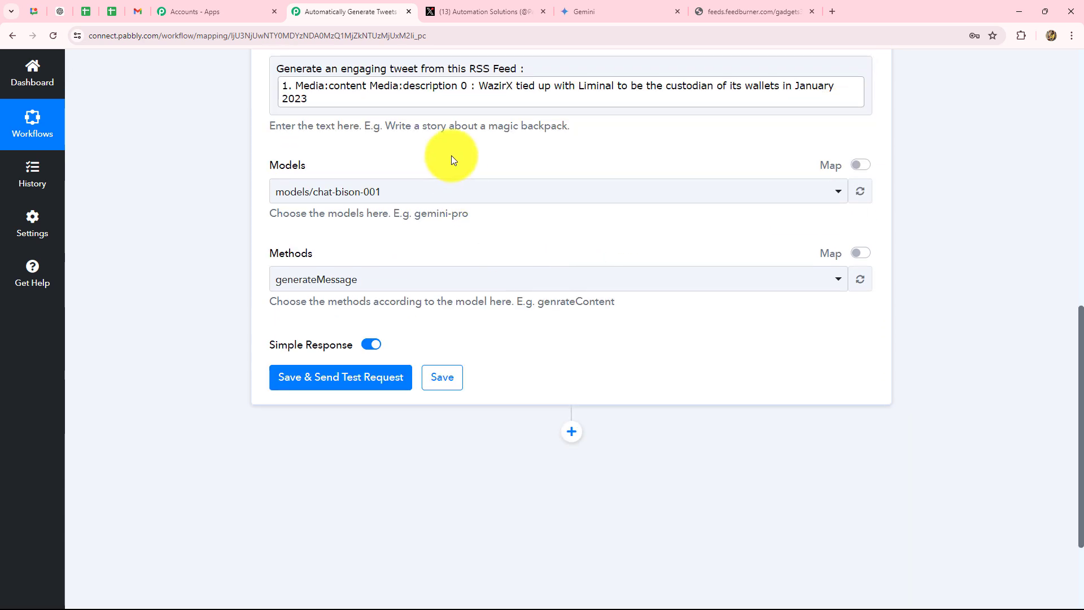
{"action": "left_click", "coordinate": [405, 197]}
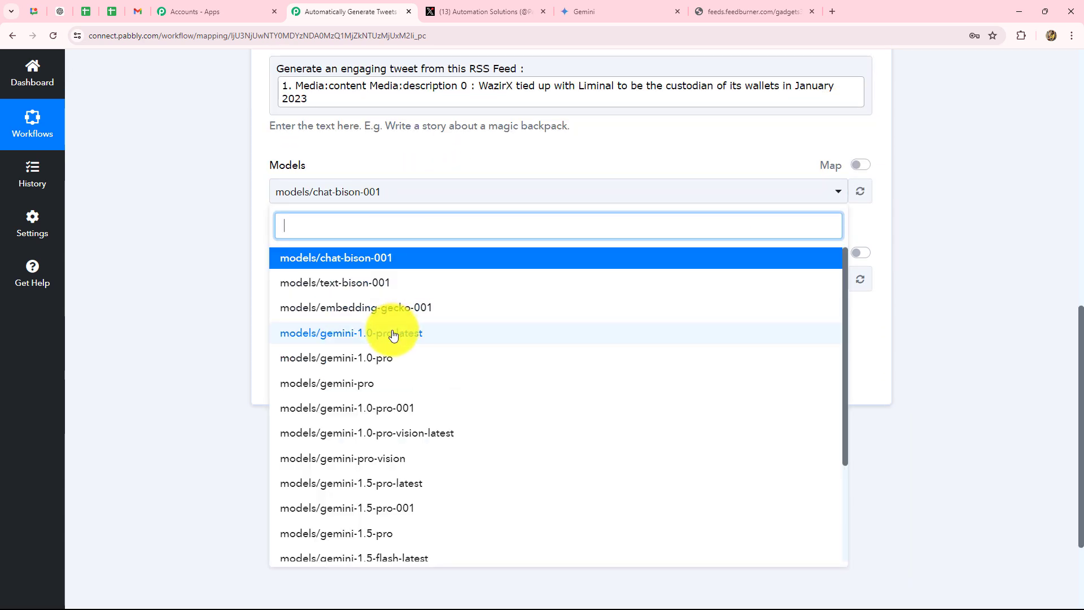
{"action": "scroll", "coordinate": [379, 481], "scroll_direction": "down", "scroll_amount": 3}
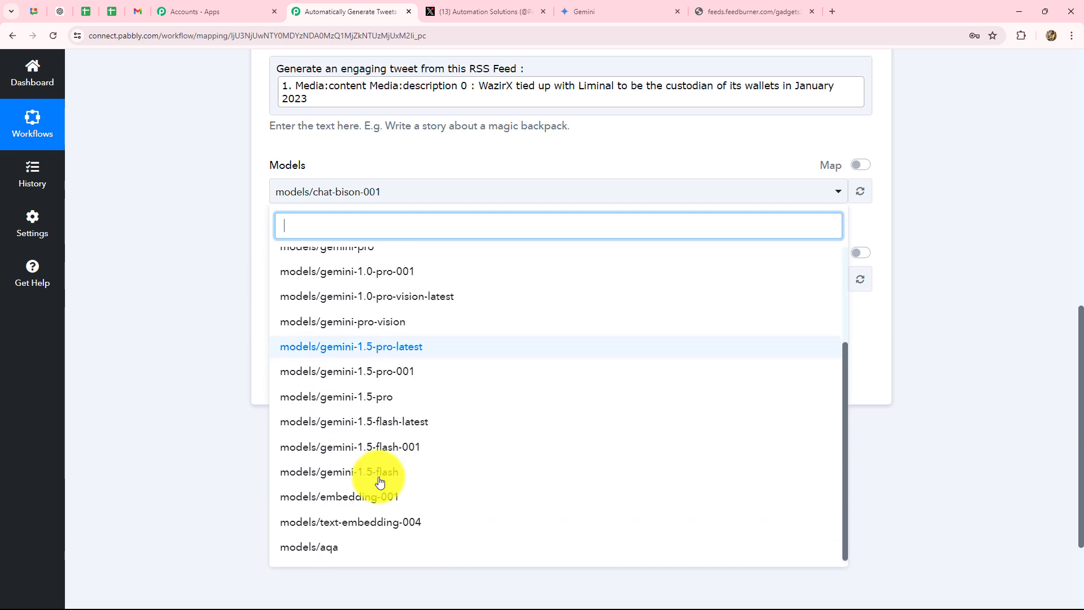
{"action": "scroll", "coordinate": [316, 371], "scroll_direction": "up", "scroll_amount": 2}
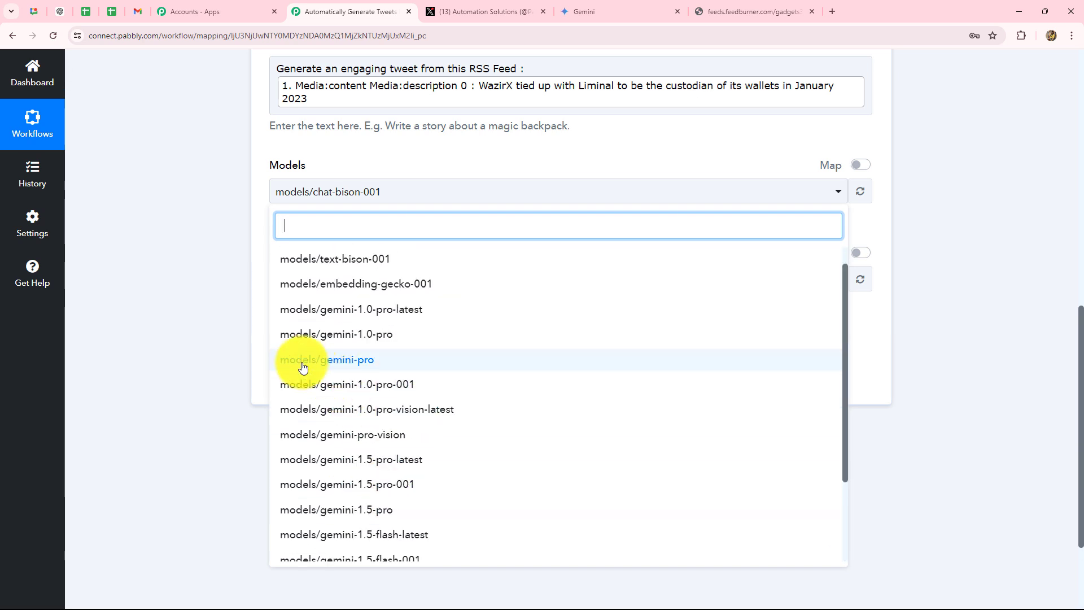
{"action": "left_click", "coordinate": [334, 362]}
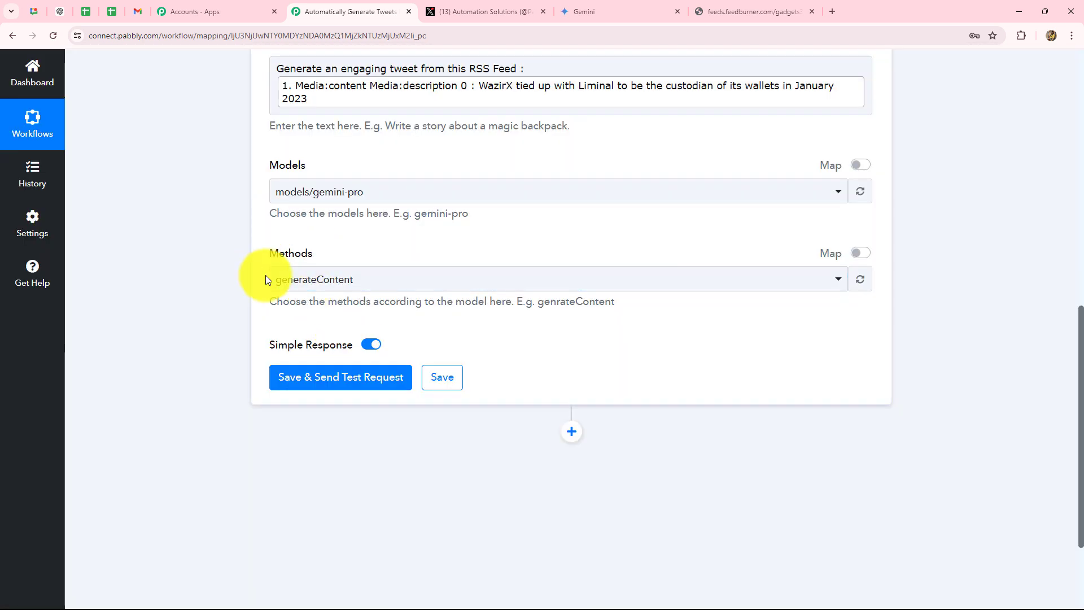
{"action": "left_click", "coordinate": [303, 279]}
{"action": "left_click", "coordinate": [303, 353]}
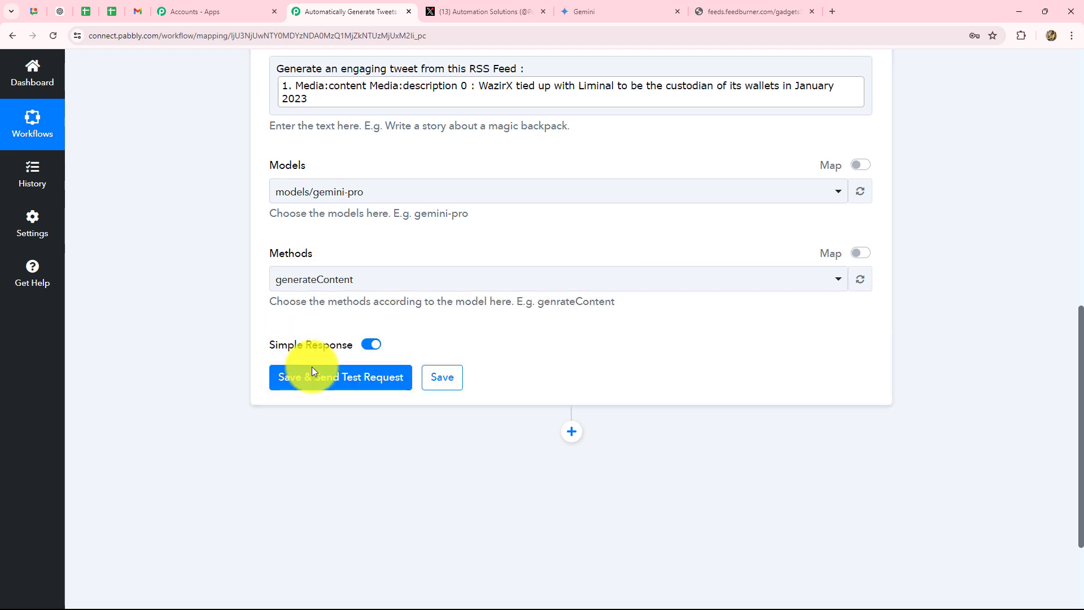
Step: Save the Generate Content action, send a test request, and enlarge the Candidates 0 Content Parts 0 Text value to read the generated tweet
{"action": "left_click", "coordinate": [314, 371]}
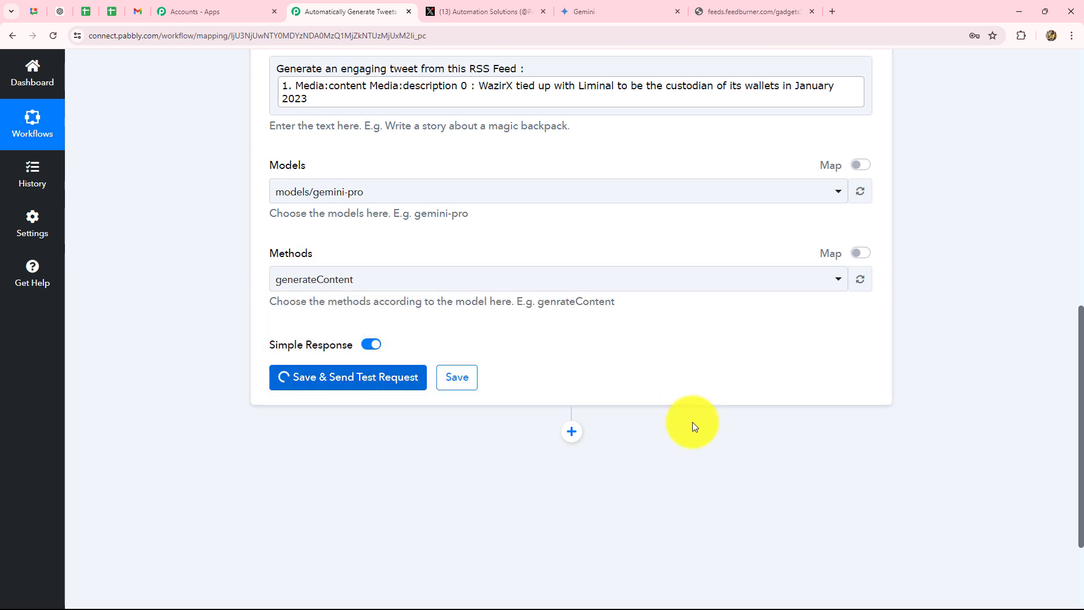
{"action": "scroll", "coordinate": [662, 215], "scroll_direction": "down", "scroll_amount": 4}
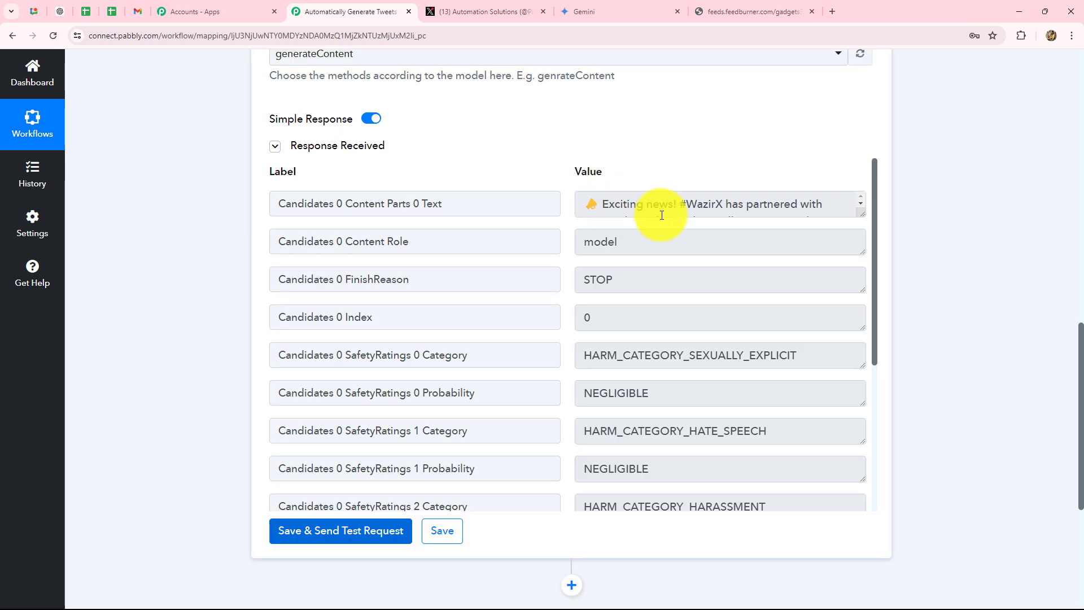
{"action": "left_click_drag", "start_coordinate": [859, 213], "coordinate": [858, 353]}
{"action": "left_click_drag", "start_coordinate": [591, 203], "coordinate": [821, 258]}
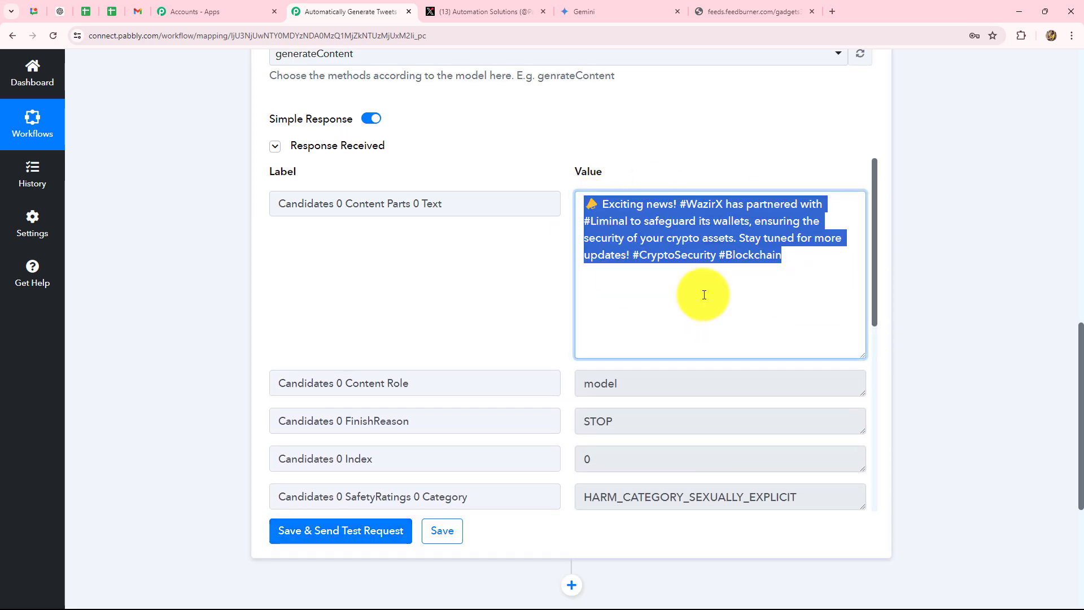
{"action": "scroll", "coordinate": [931, 283], "scroll_direction": "down", "scroll_amount": 2}
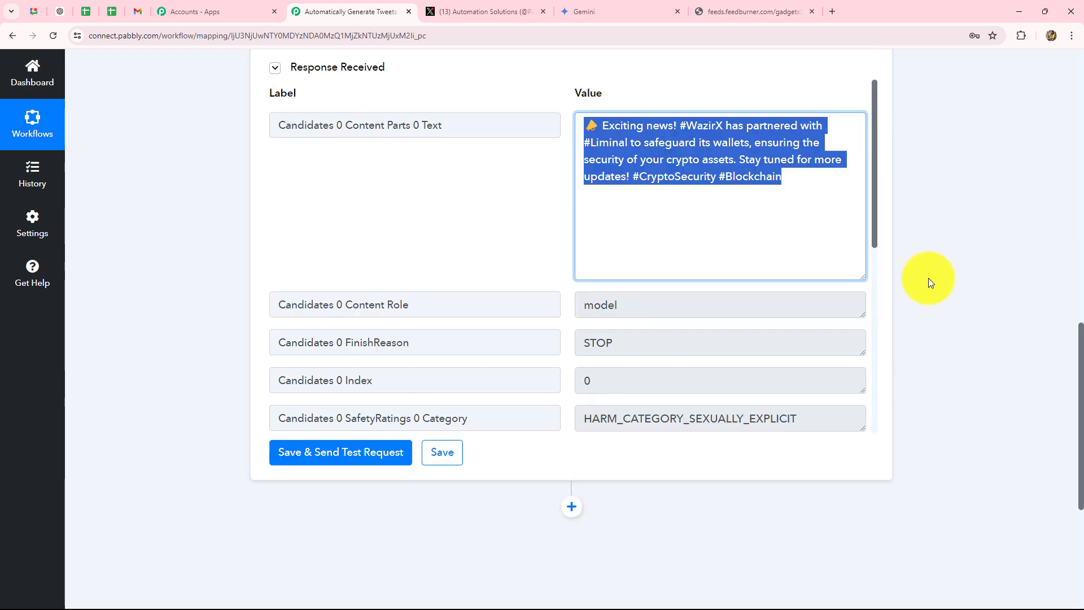
{"action": "scroll", "coordinate": [931, 283], "scroll_direction": "down", "scroll_amount": 3}
Step: Check the target X profile's posts and return to the Pabbly Connect workflow
{"action": "left_click", "coordinate": [475, 10]}
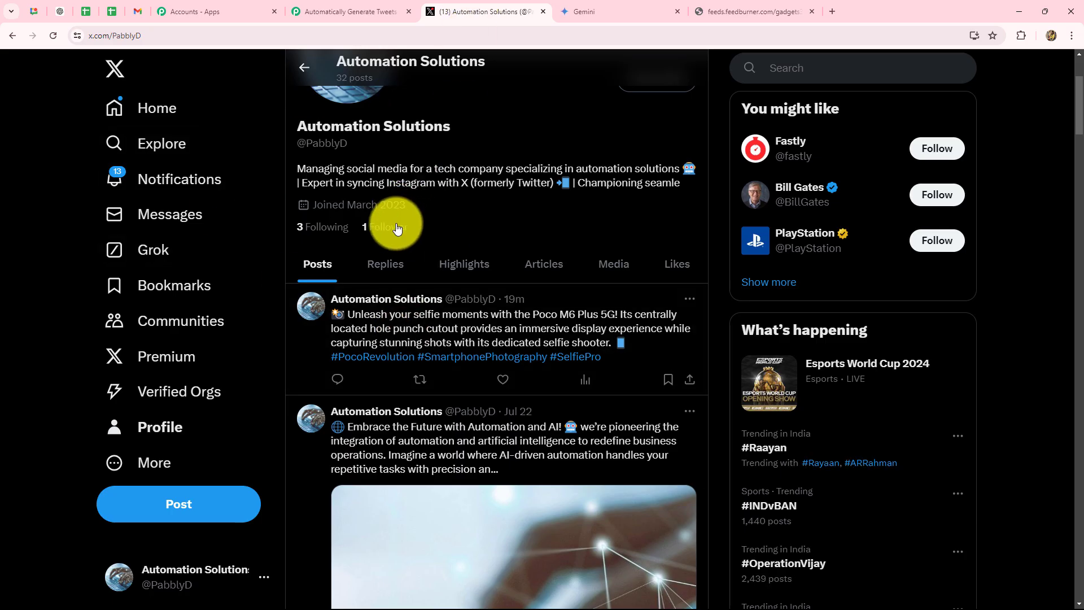
{"action": "scroll", "coordinate": [397, 228], "scroll_direction": "up", "scroll_amount": 3}
{"action": "left_click", "coordinate": [351, 12]}
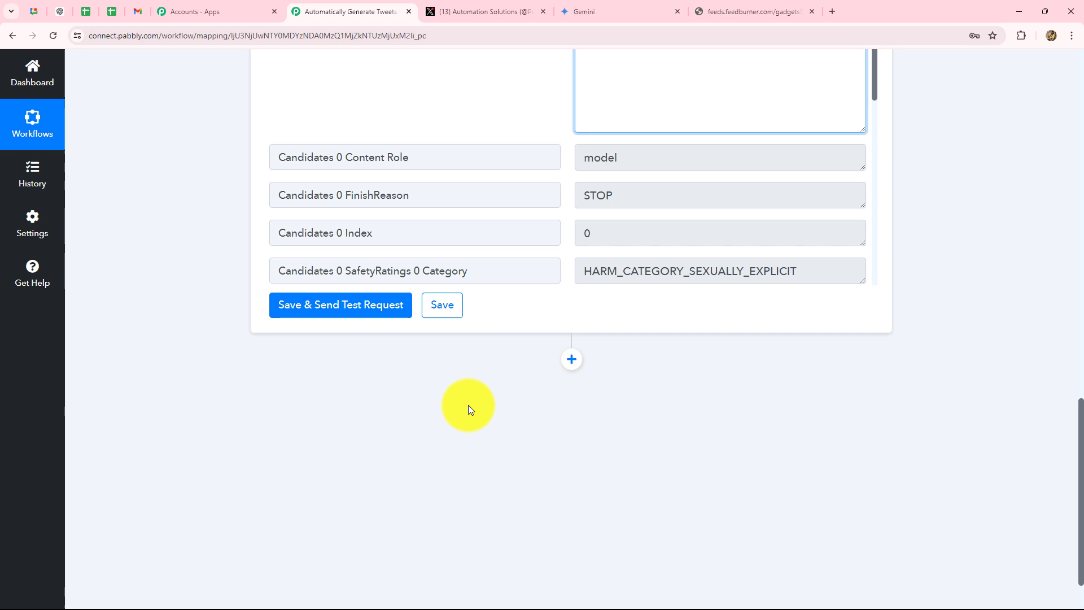
Step: Add a third workflow step using X (Formerly Twitter) with the action event Create Tweet
{"action": "left_click", "coordinate": [568, 365]}
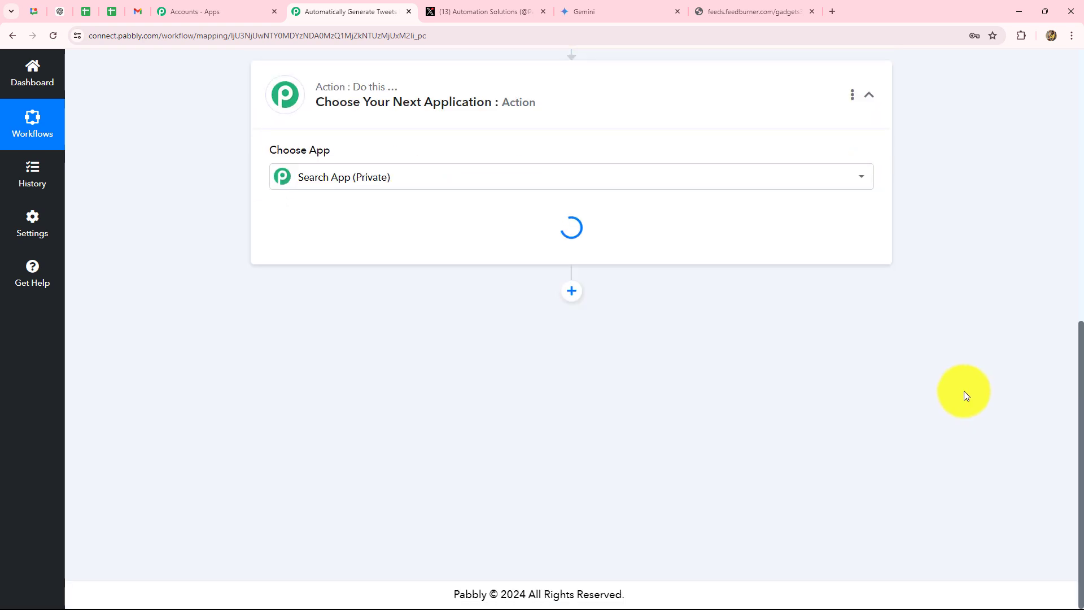
{"action": "scroll", "coordinate": [677, 418], "scroll_direction": "up", "scroll_amount": 2}
{"action": "type", "text": "Tw"}
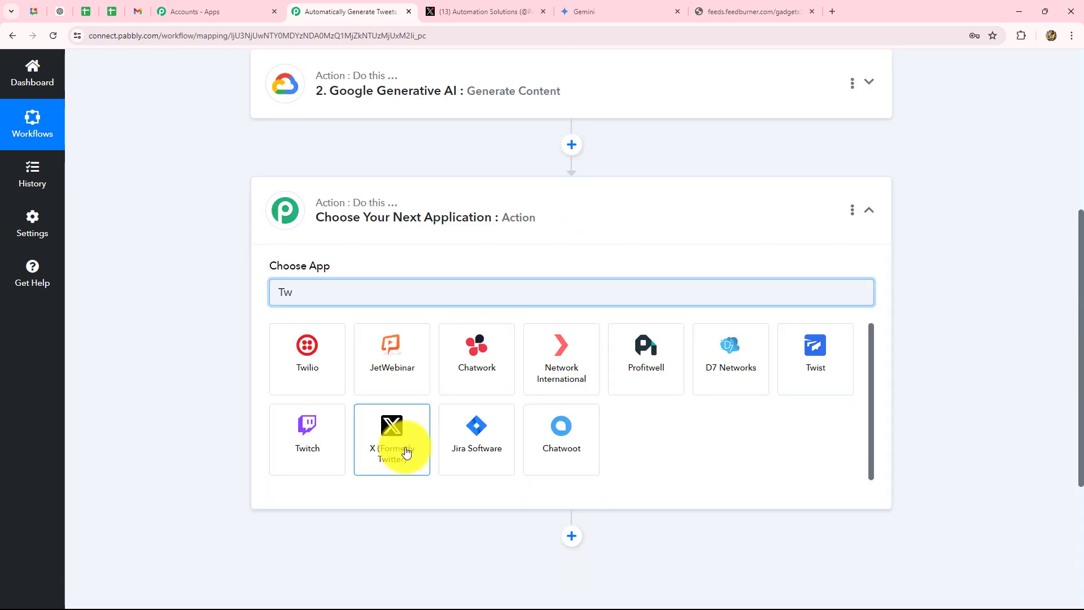
{"action": "left_click", "coordinate": [406, 452]}
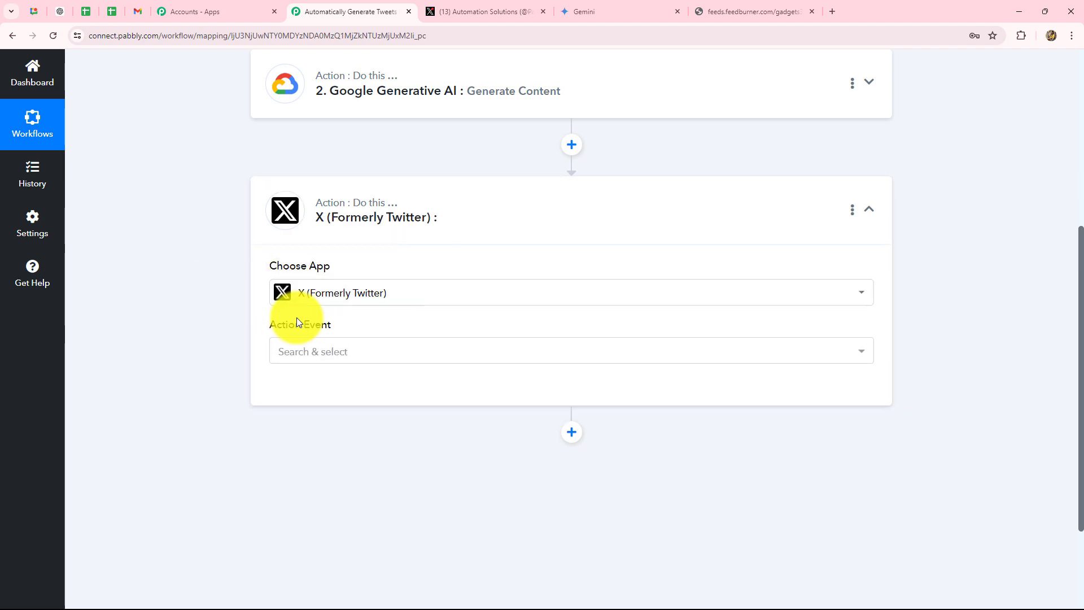
{"action": "left_click", "coordinate": [336, 355]}
{"action": "left_click", "coordinate": [315, 417]}
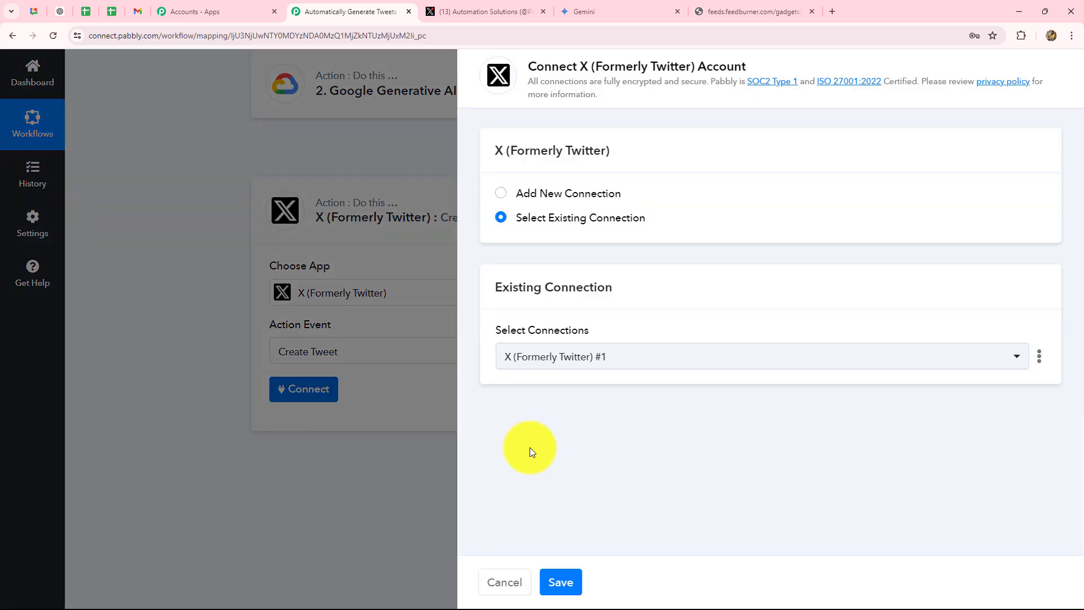
Step: Start a new X (Formerly Twitter) connection and consult the linked documentation on creating a Client ID and Client Secret
{"action": "left_click", "coordinate": [501, 193]}
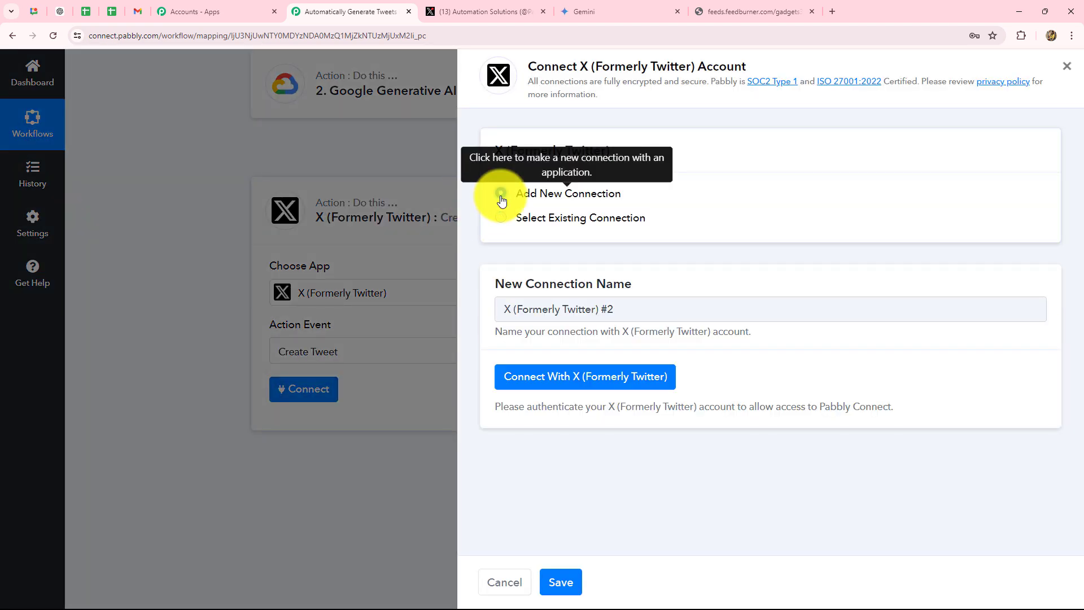
{"action": "left_click", "coordinate": [529, 377]}
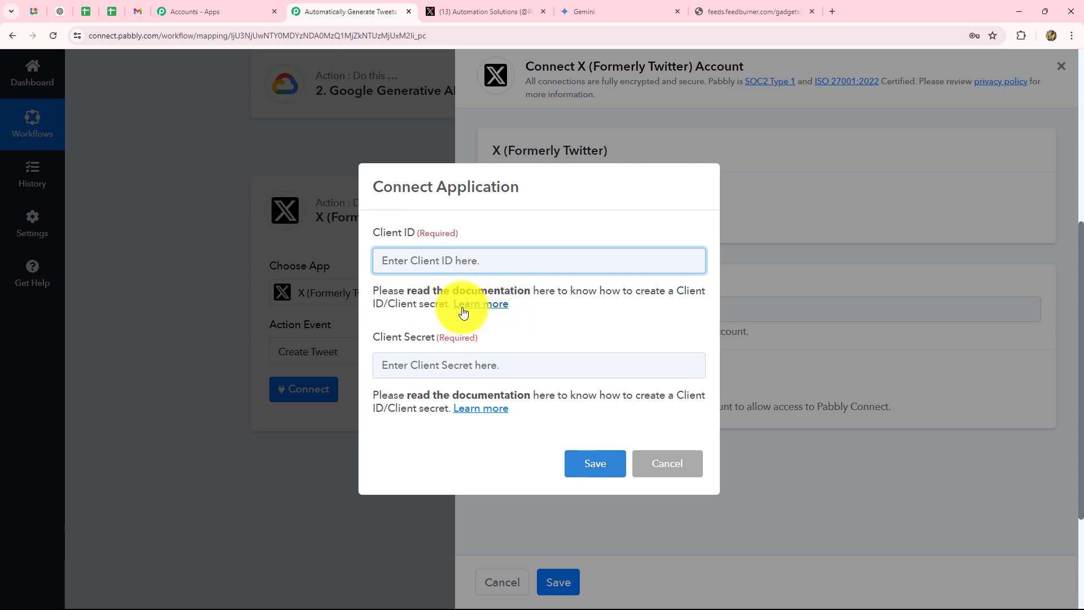
{"action": "left_click", "coordinate": [495, 308]}
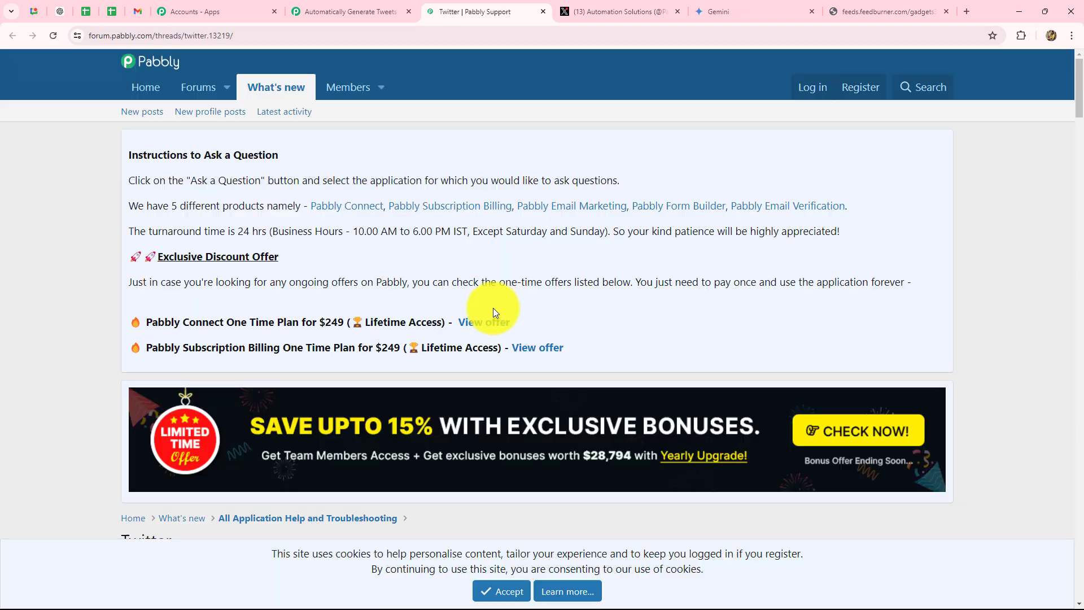
{"action": "scroll", "coordinate": [158, 313], "scroll_direction": "down", "scroll_amount": 15}
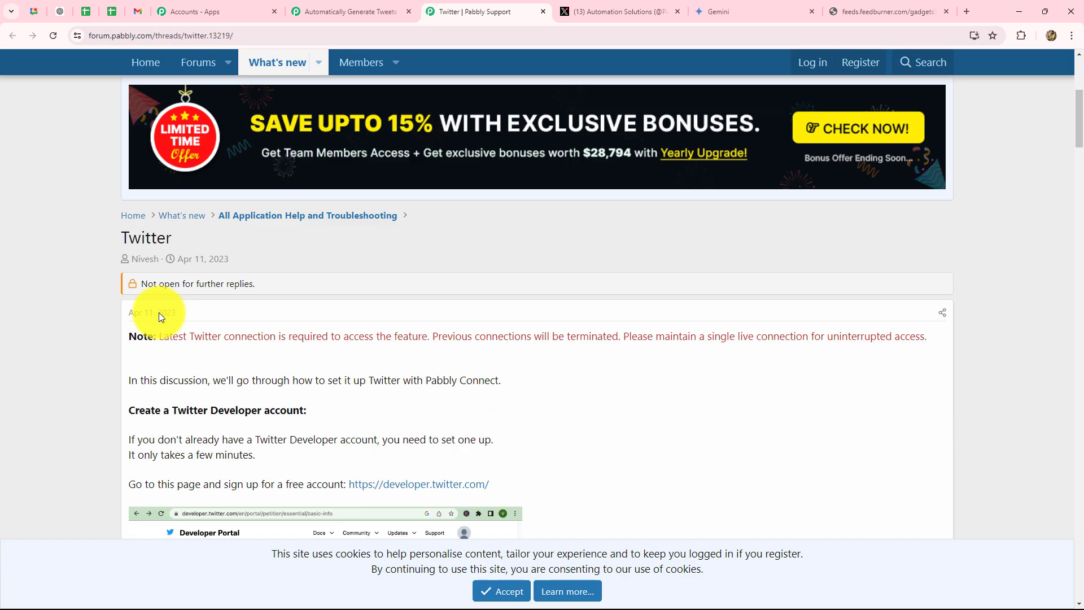
{"action": "scroll", "coordinate": [158, 313], "scroll_direction": "down", "scroll_amount": 9}
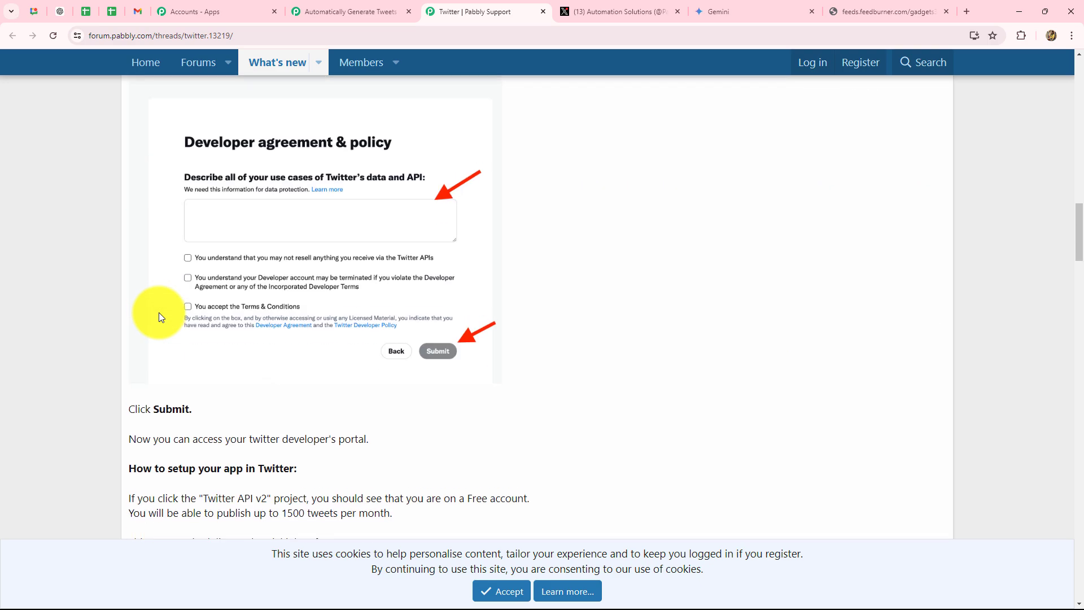
{"action": "scroll", "coordinate": [158, 313], "scroll_direction": "up", "scroll_amount": 12}
{"action": "scroll", "coordinate": [158, 313], "scroll_direction": "up", "scroll_amount": 5}
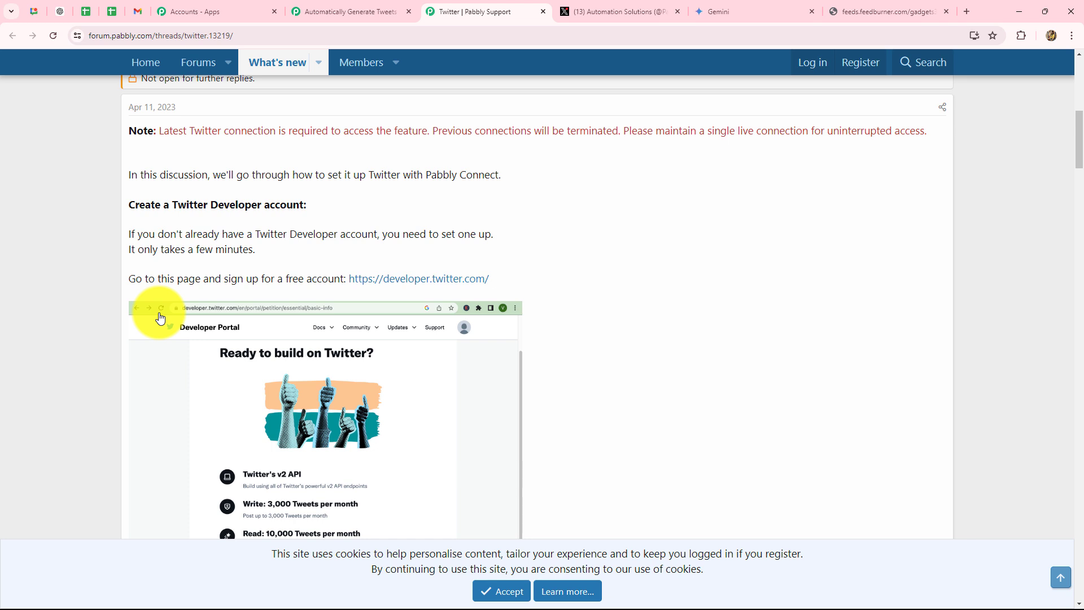
Step: Open the X Developer Portal from the documentation thread and go to the keys and tokens of Test Application220
{"action": "left_click", "coordinate": [388, 285]}
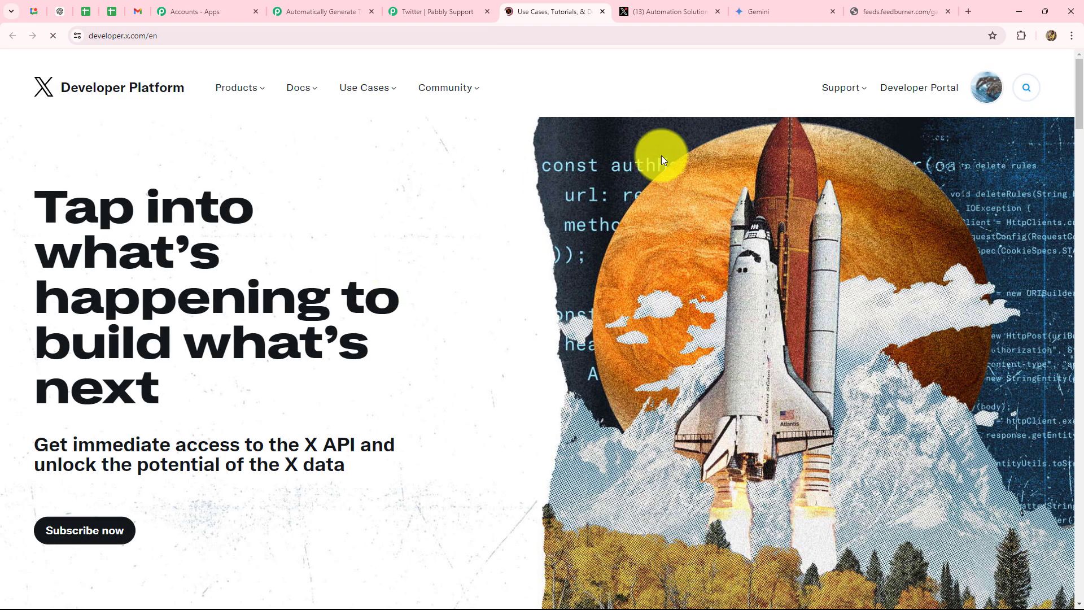
{"action": "left_click", "coordinate": [902, 90]}
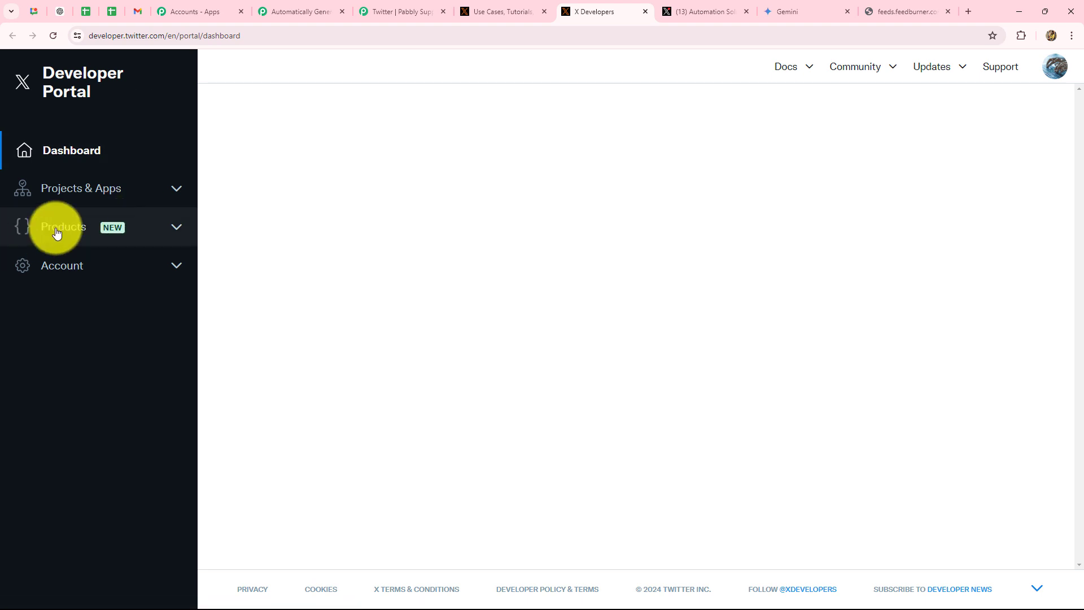
{"action": "left_click", "coordinate": [132, 192]}
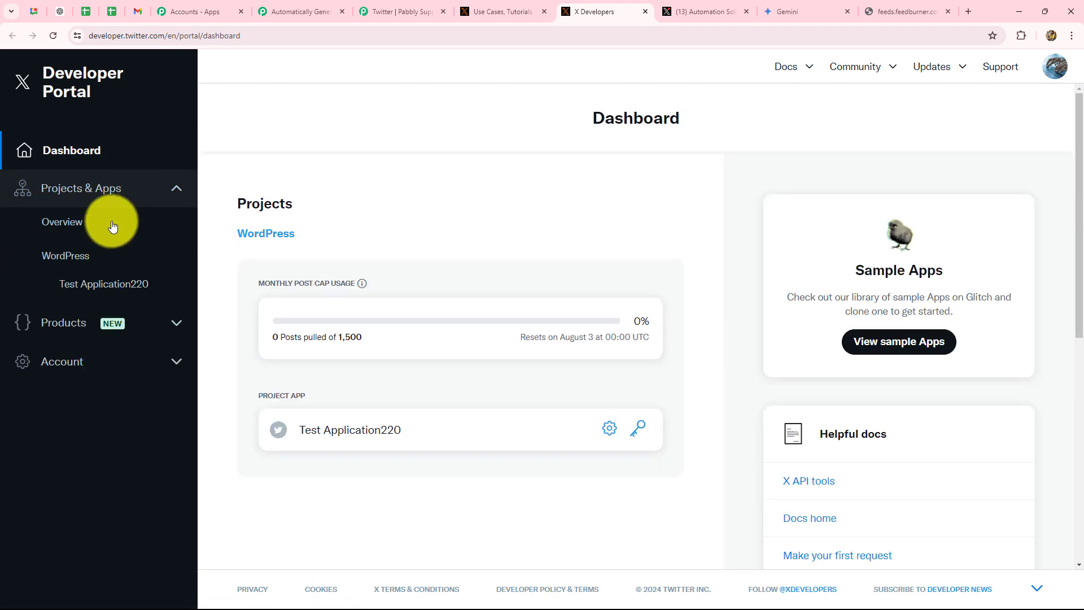
{"action": "left_click", "coordinate": [129, 293]}
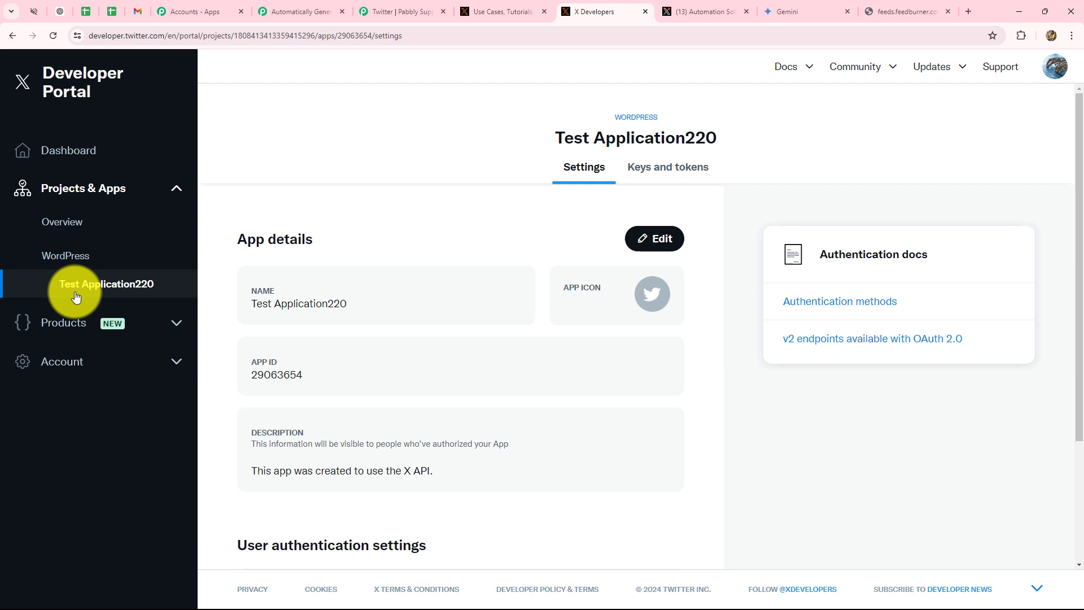
{"action": "left_click", "coordinate": [668, 169]}
{"action": "scroll", "coordinate": [476, 413], "scroll_direction": "down", "scroll_amount": 5}
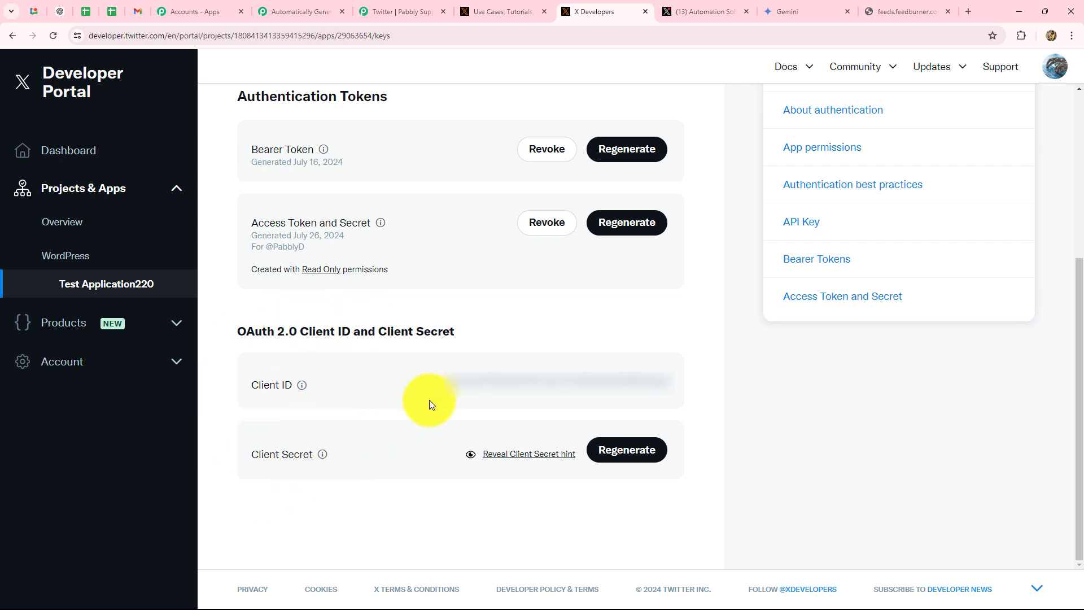
Step: Copy the app's OAuth 2.0 Client ID and paste it into the Client ID field of the Pabbly Connect connection
{"action": "left_click_drag", "start_coordinate": [446, 381], "coordinate": [667, 382]}
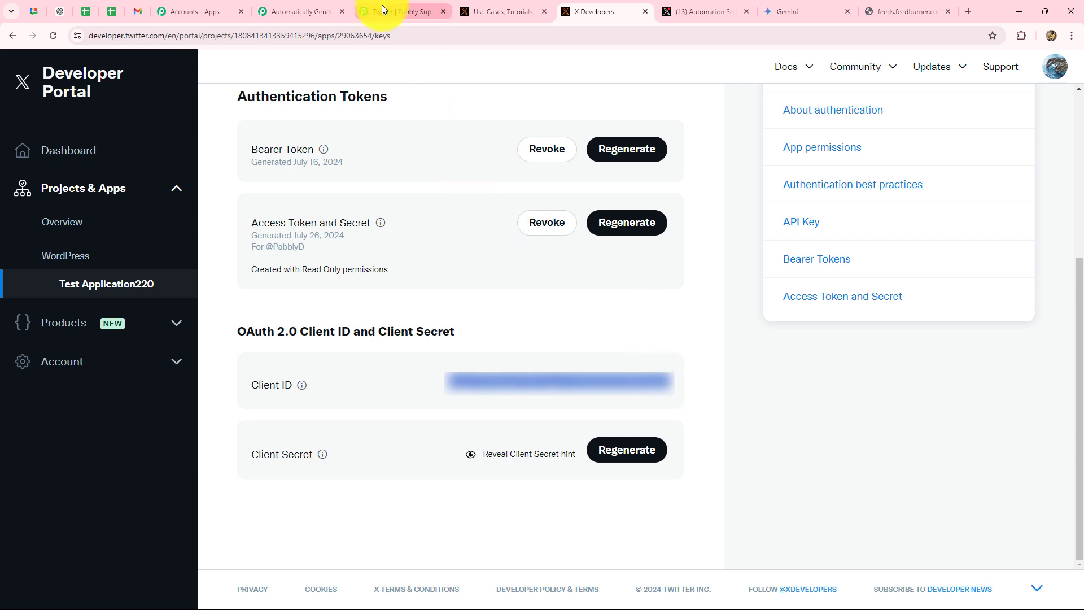
{"action": "left_click", "coordinate": [294, 11]}
{"action": "left_click", "coordinate": [466, 260]}
{"action": "key", "text": "ctrl+v"}
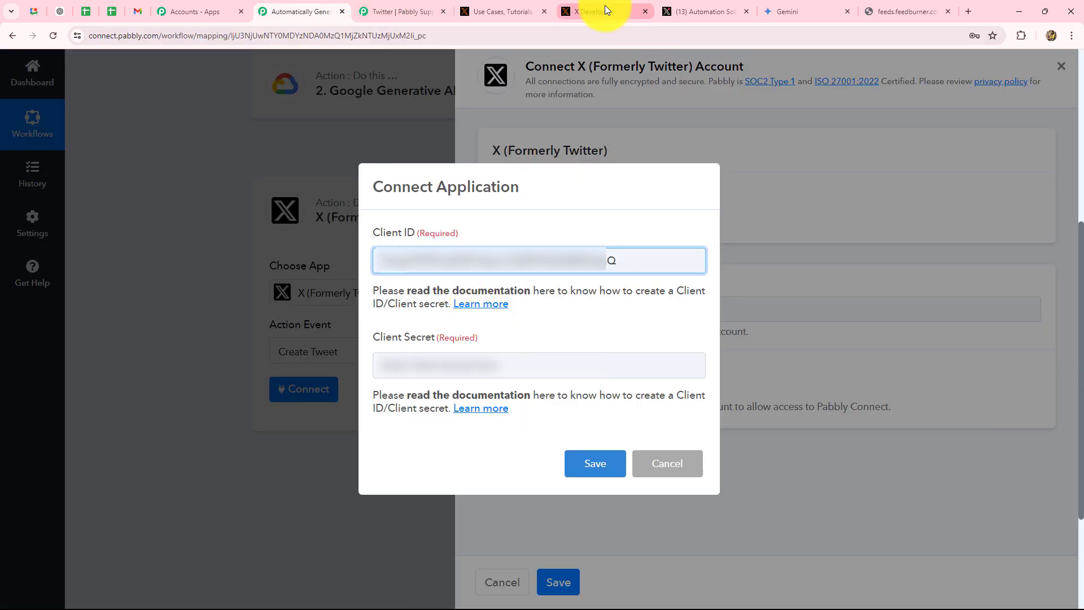
Step: Regenerate the OAuth 2.0 Client Secret of Test Application220 in the Developer Portal, copy it, and confirm that it is saved
{"action": "left_click", "coordinate": [601, 11]}
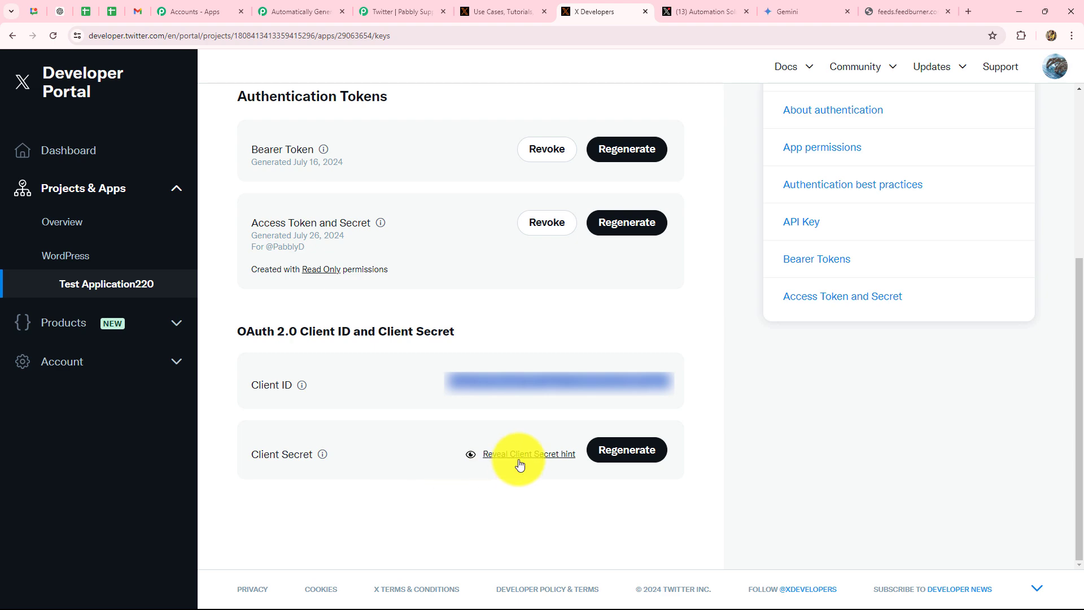
{"action": "left_click", "coordinate": [607, 452]}
{"action": "left_click", "coordinate": [480, 395]}
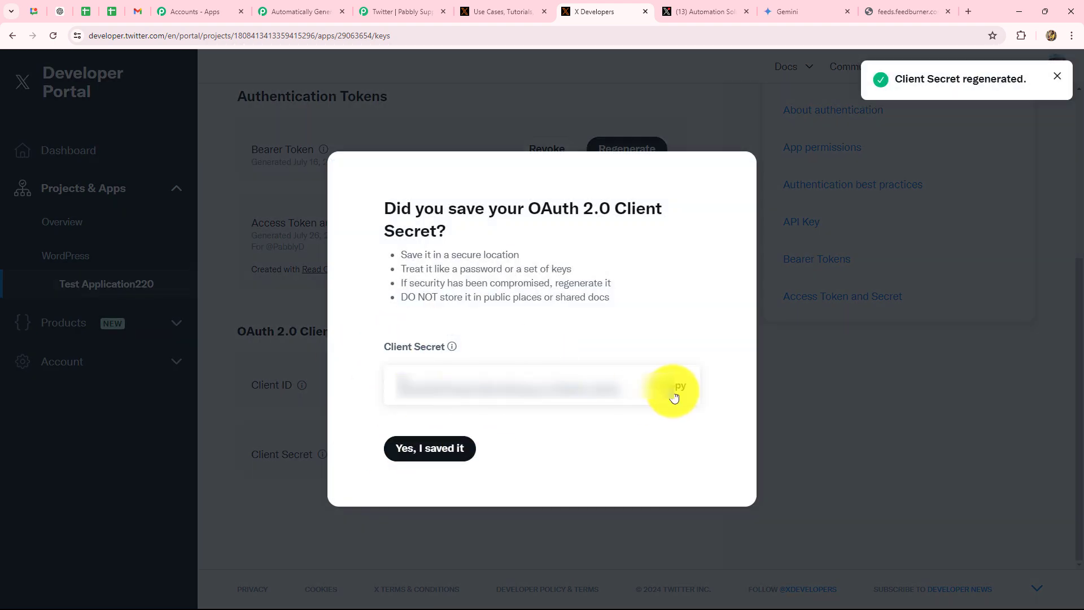
{"action": "left_click", "coordinate": [655, 388]}
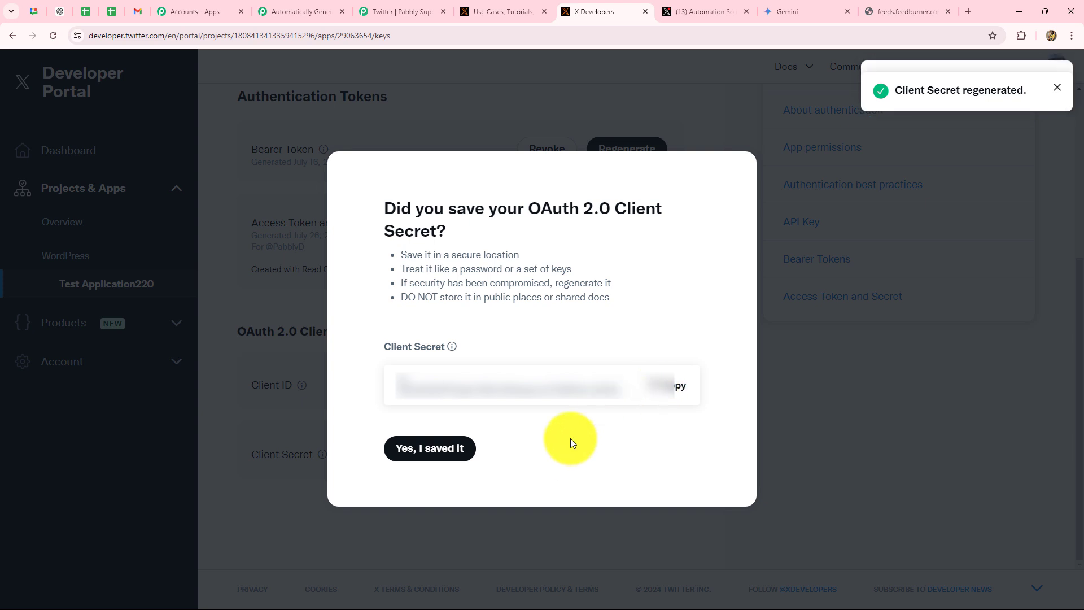
{"action": "left_click", "coordinate": [440, 464]}
Step: Paste the copied Client Secret into the Pabbly Connect connection and save the credentials
{"action": "left_click", "coordinate": [311, 12]}
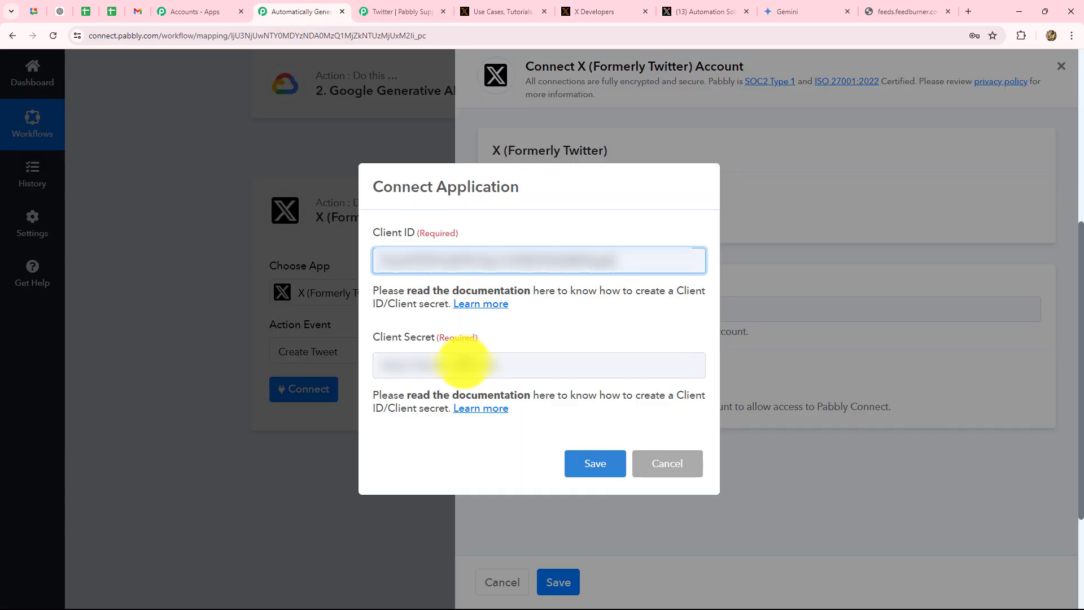
{"action": "left_click", "coordinate": [455, 364]}
{"action": "key", "text": "ctrl+v"}
{"action": "left_click", "coordinate": [596, 464]}
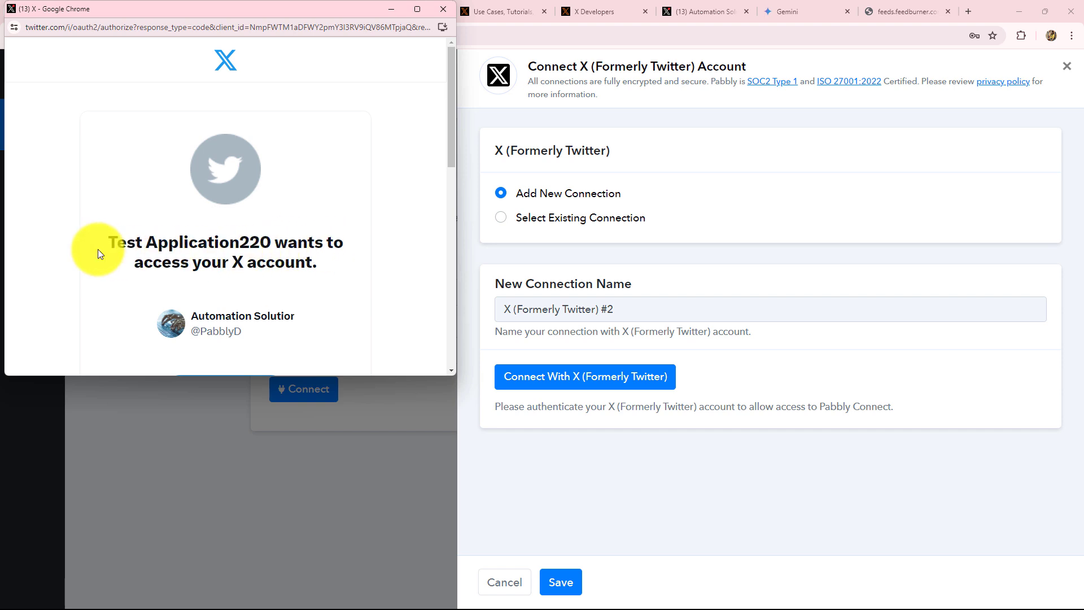
Step: Authorize Test Application220 to access the X account and dismiss the authorization confirmation
{"action": "left_click_drag", "start_coordinate": [109, 243], "coordinate": [297, 242]}
{"action": "scroll", "coordinate": [347, 311], "scroll_direction": "down", "scroll_amount": 5}
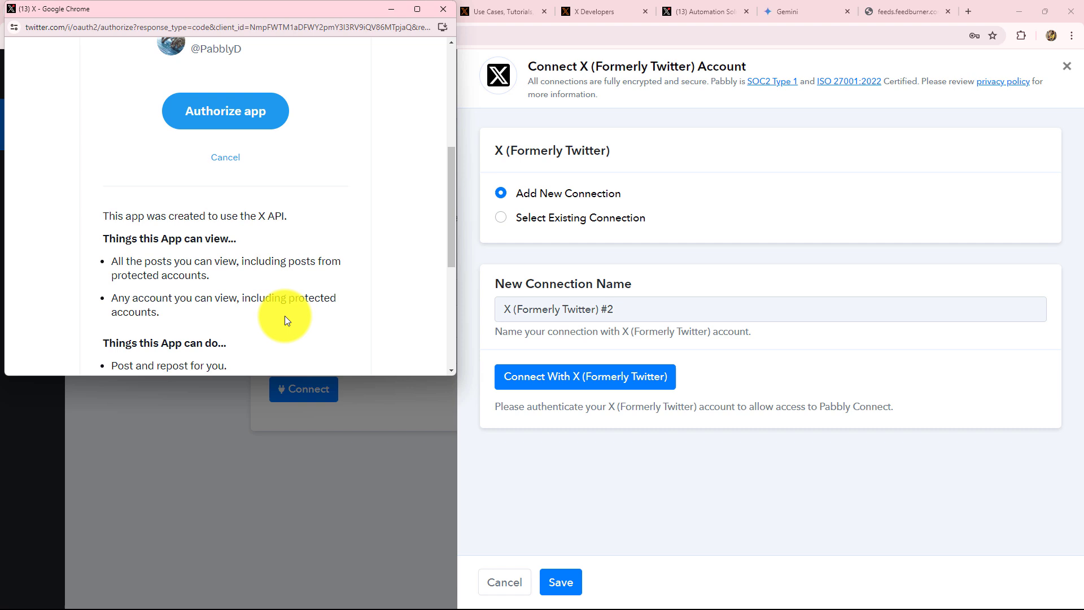
{"action": "left_click", "coordinate": [207, 123]}
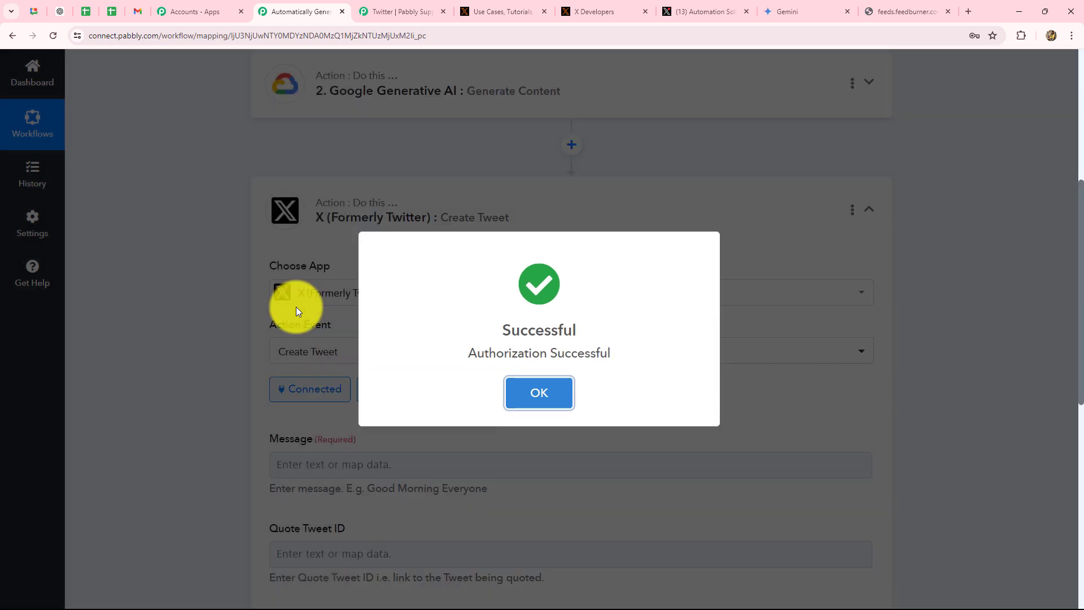
{"action": "left_click", "coordinate": [296, 307]}
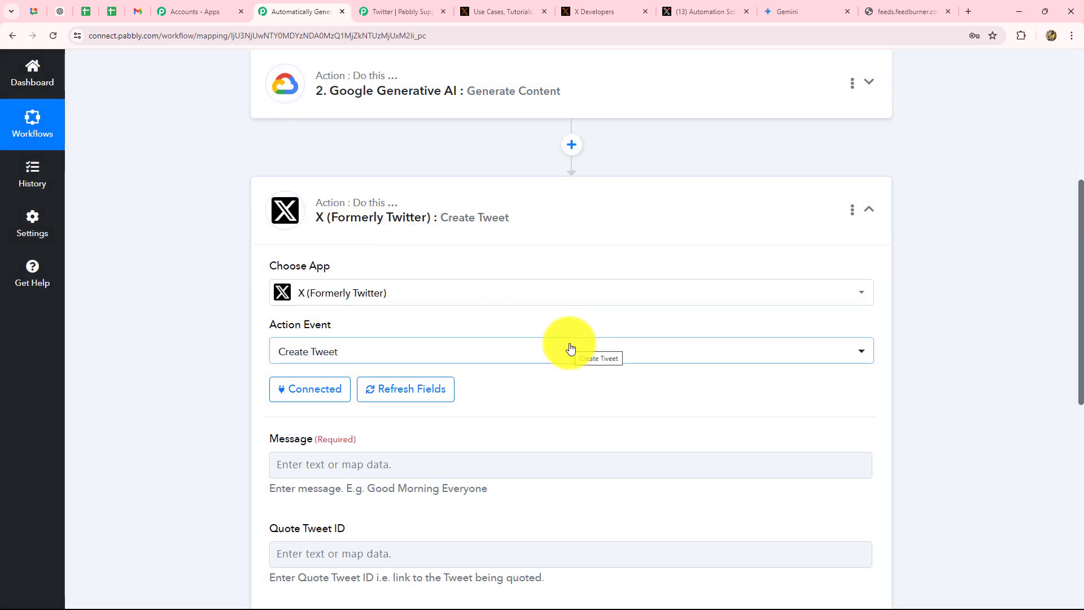
Step: Map the Create Tweet Message to Candidates 0 Content Parts 0 Text from the Google Generative AI step
{"action": "scroll", "coordinate": [570, 350], "scroll_direction": "down", "scroll_amount": 5}
{"action": "left_click", "coordinate": [420, 274]}
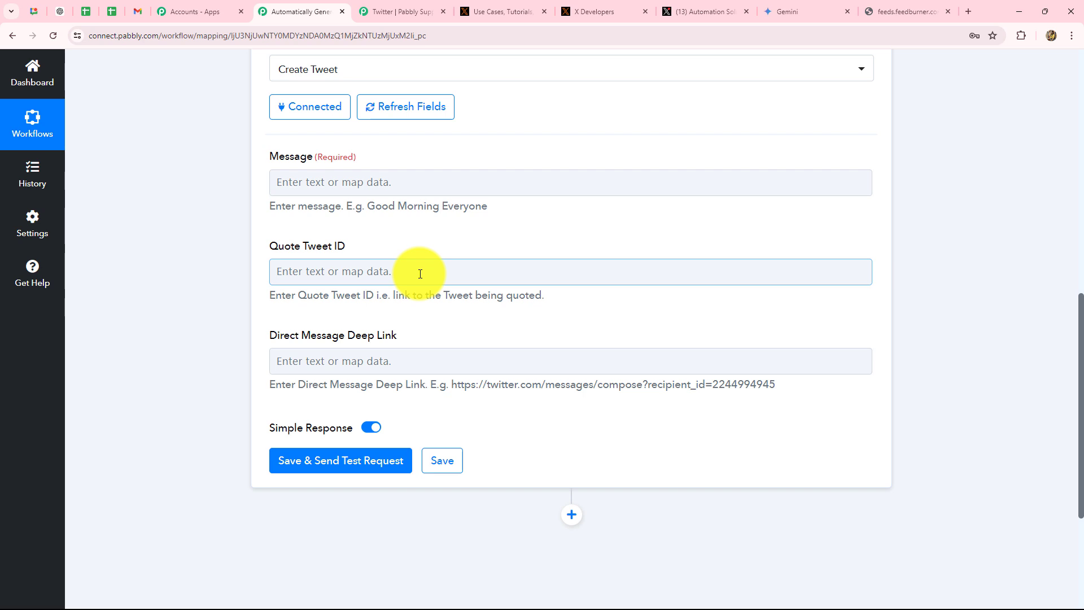
{"action": "left_click", "coordinate": [313, 181]}
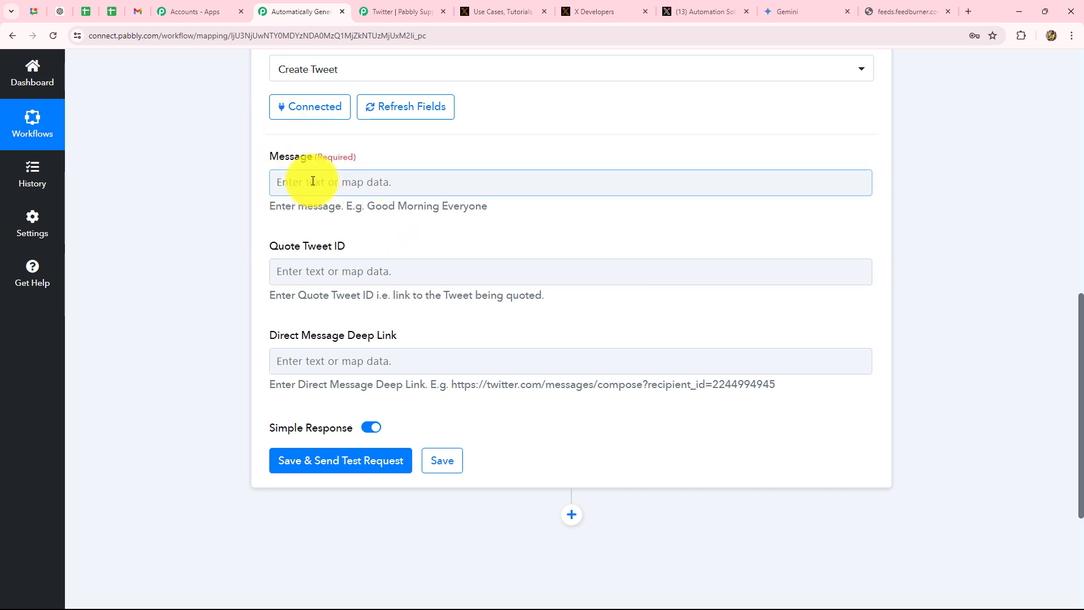
{"action": "left_click", "coordinate": [313, 180]}
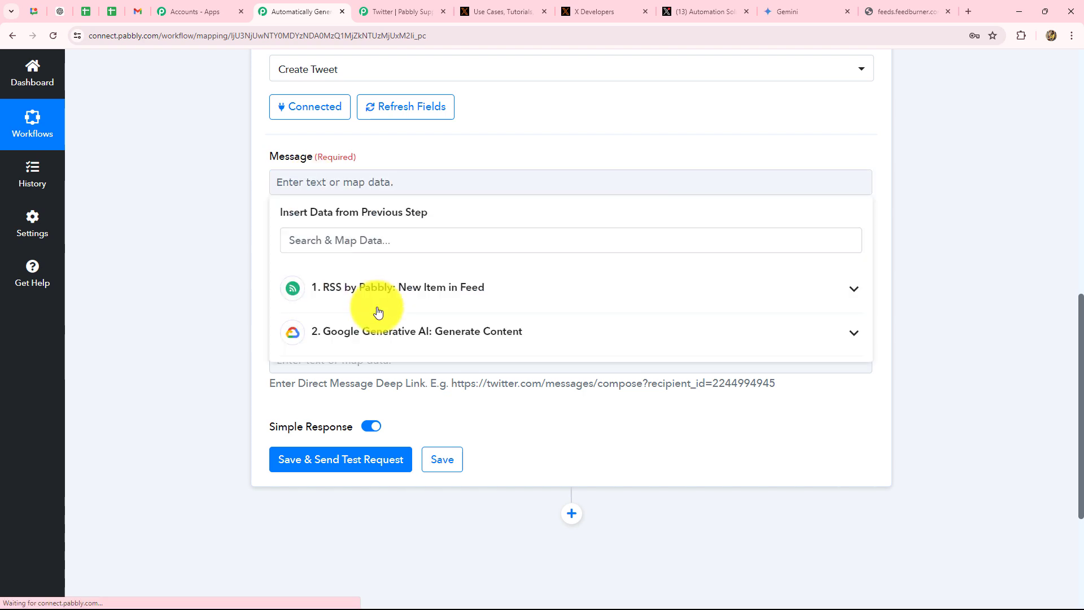
{"action": "left_click", "coordinate": [485, 339]}
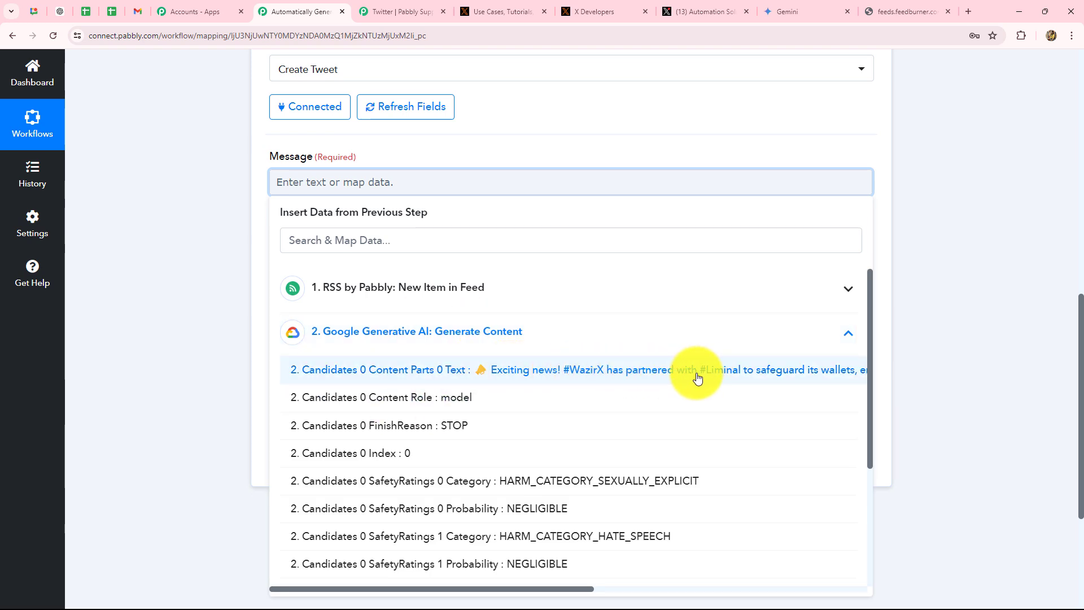
{"action": "left_click", "coordinate": [529, 375]}
{"action": "left_click", "coordinate": [965, 294]}
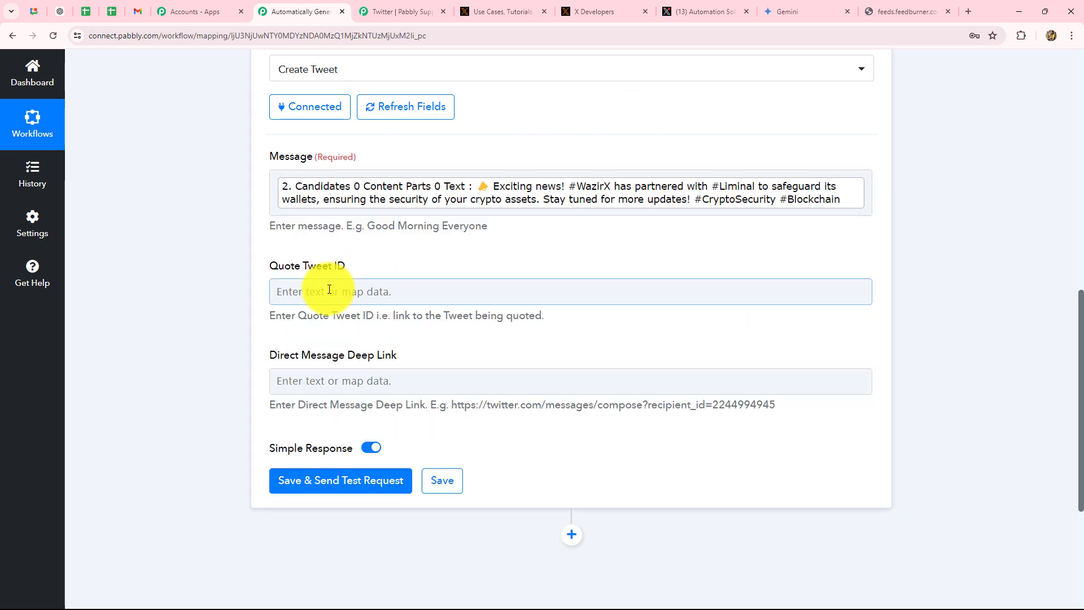
Step: Save the Create Tweet action, send a test request, and enlarge the Data Text value to read the tweet in the response
{"action": "scroll", "coordinate": [330, 289], "scroll_direction": "down", "scroll_amount": 3}
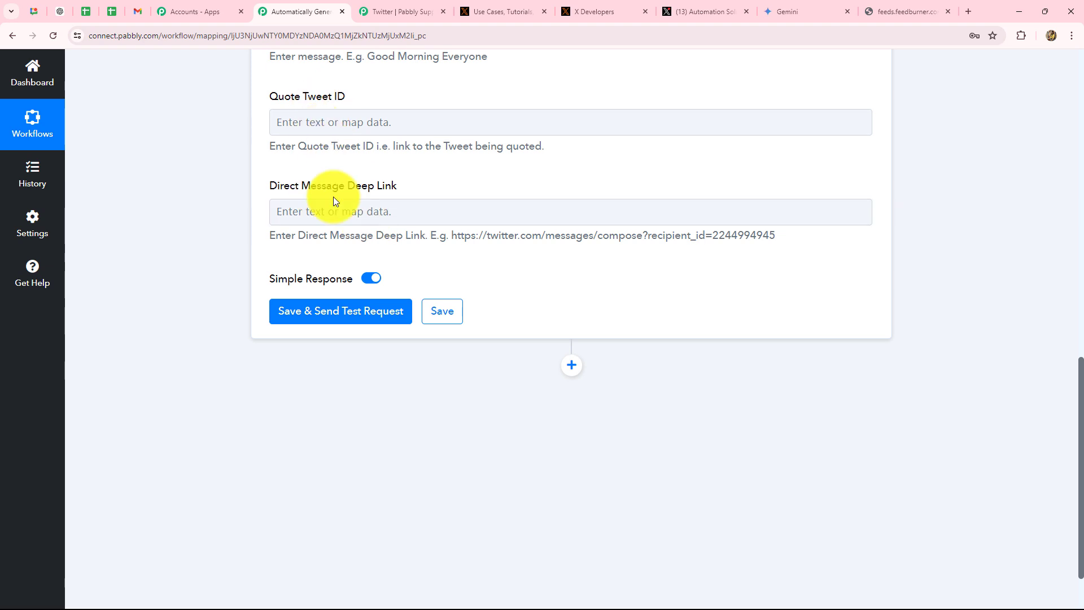
{"action": "left_click", "coordinate": [344, 314]}
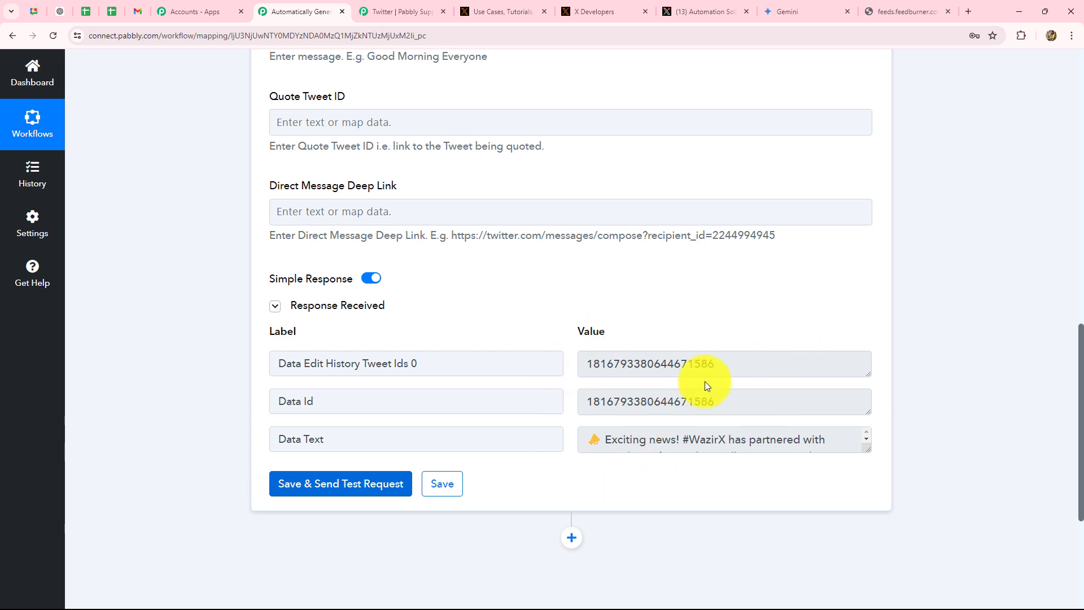
{"action": "double_click", "coordinate": [649, 365]}
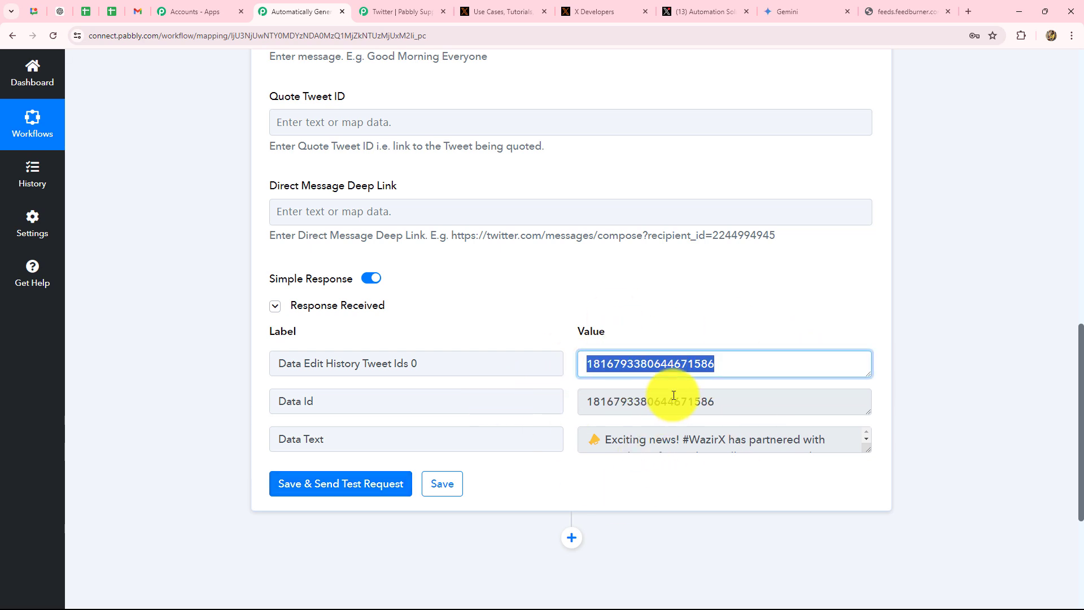
{"action": "double_click", "coordinate": [599, 400]}
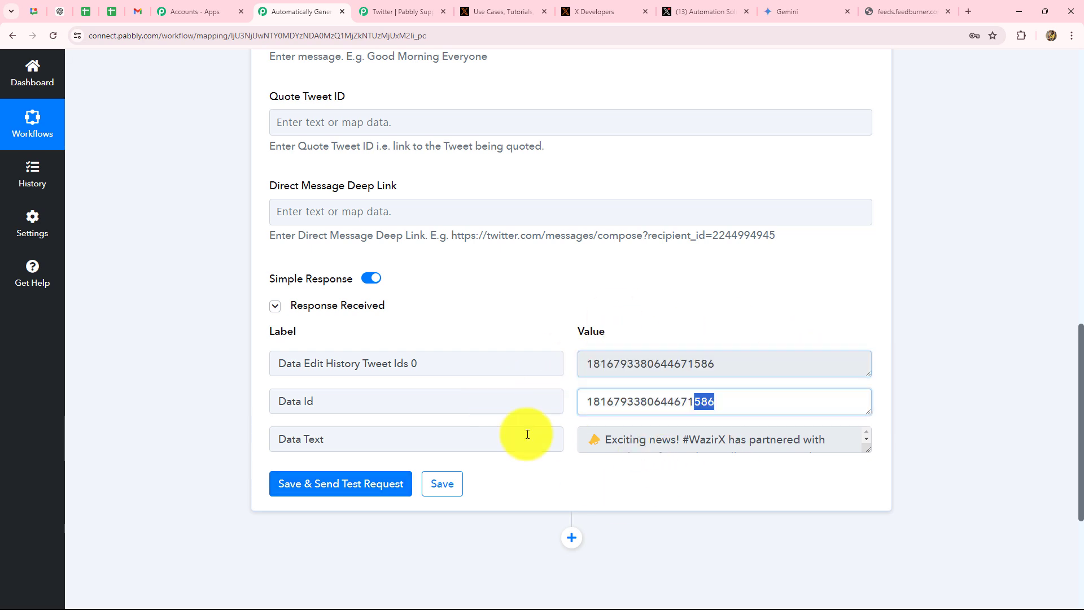
{"action": "left_click", "coordinate": [859, 449]}
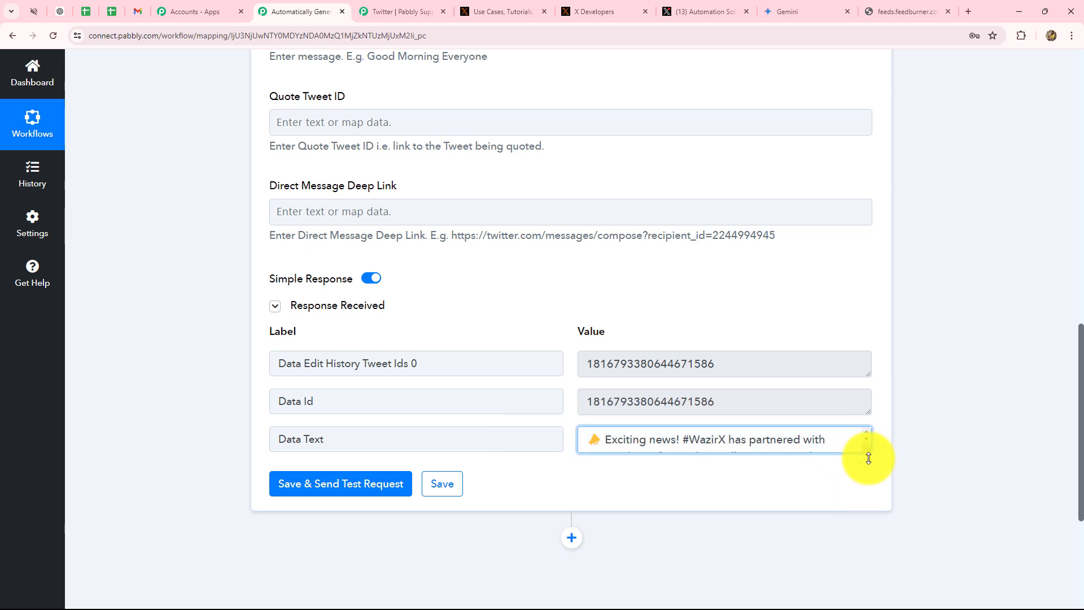
{"action": "left_click_drag", "start_coordinate": [868, 452], "coordinate": [860, 521]}
{"action": "left_click", "coordinate": [800, 516]}
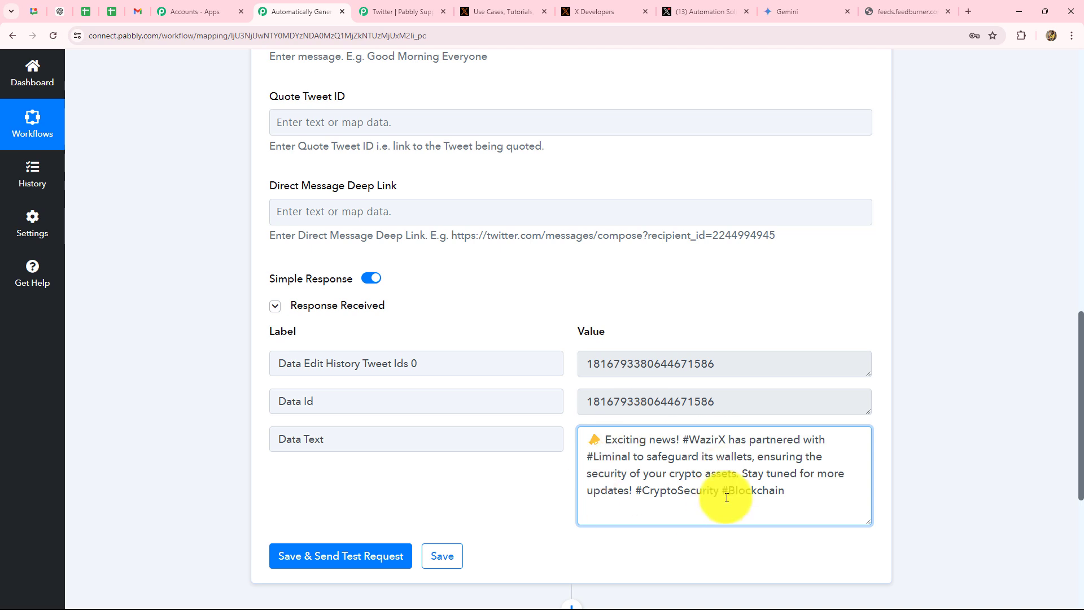
{"action": "left_click_drag", "start_coordinate": [590, 440], "coordinate": [801, 496]}
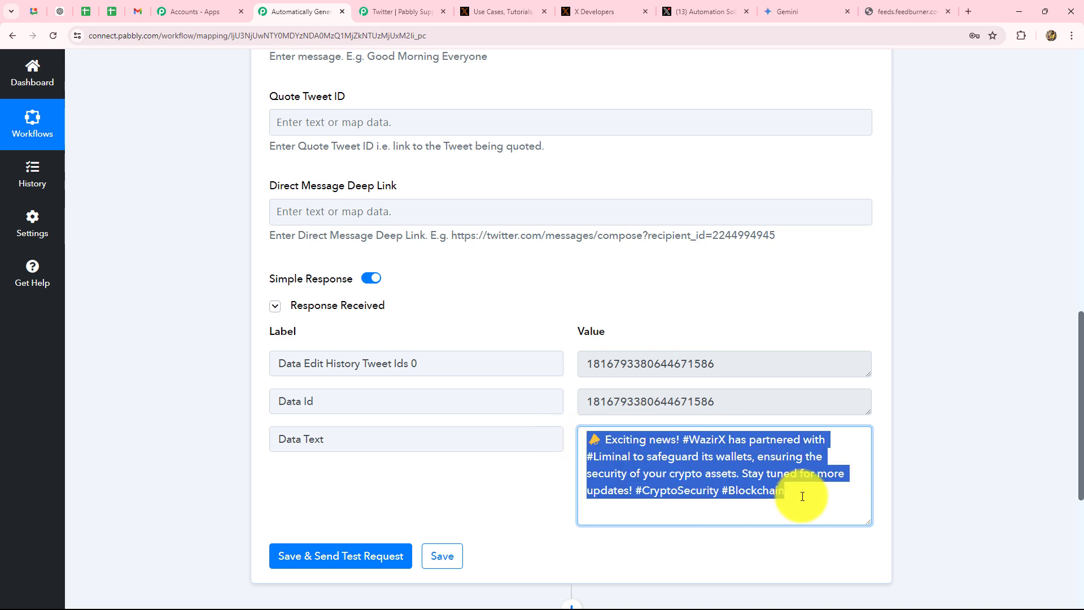
Step: Reload the X profile page and check its posts for the tweet sent by the test request
{"action": "left_click", "coordinate": [696, 7]}
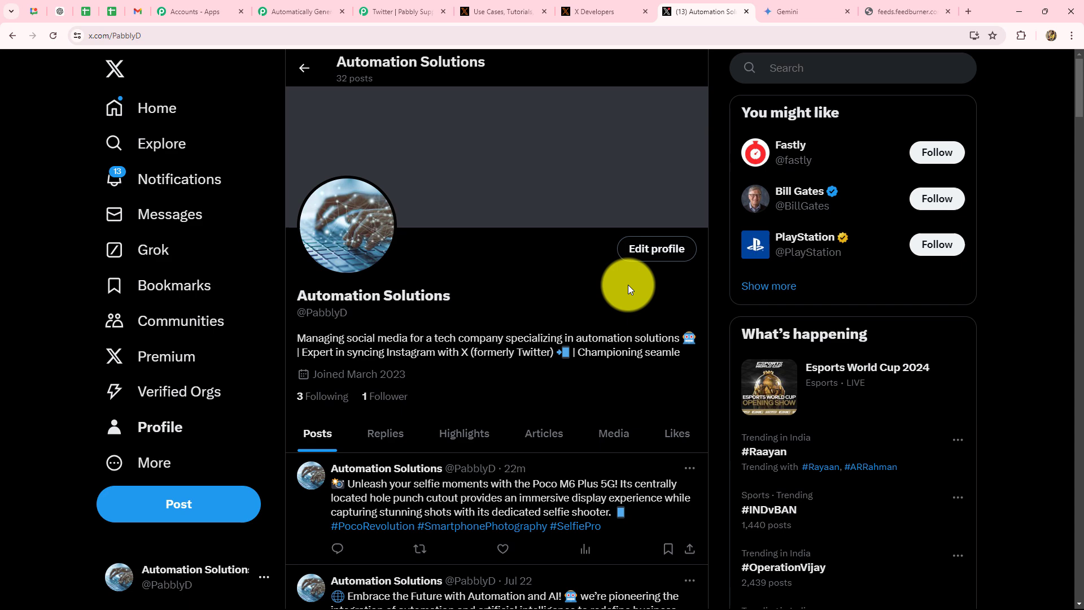
{"action": "left_click", "coordinate": [52, 35]}
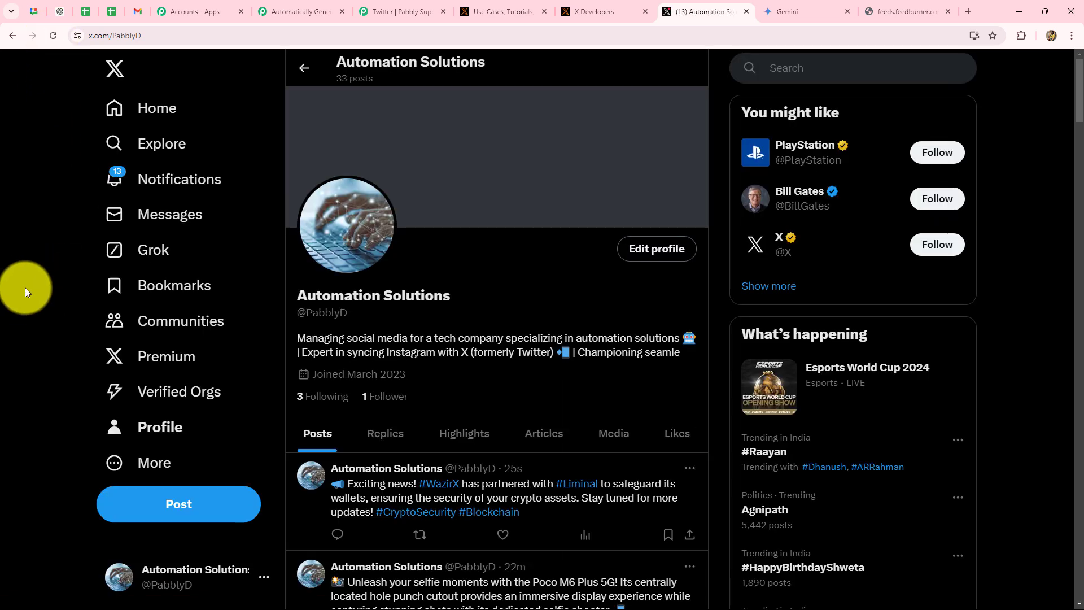
{"action": "scroll", "coordinate": [480, 463], "scroll_direction": "down", "scroll_amount": 3}
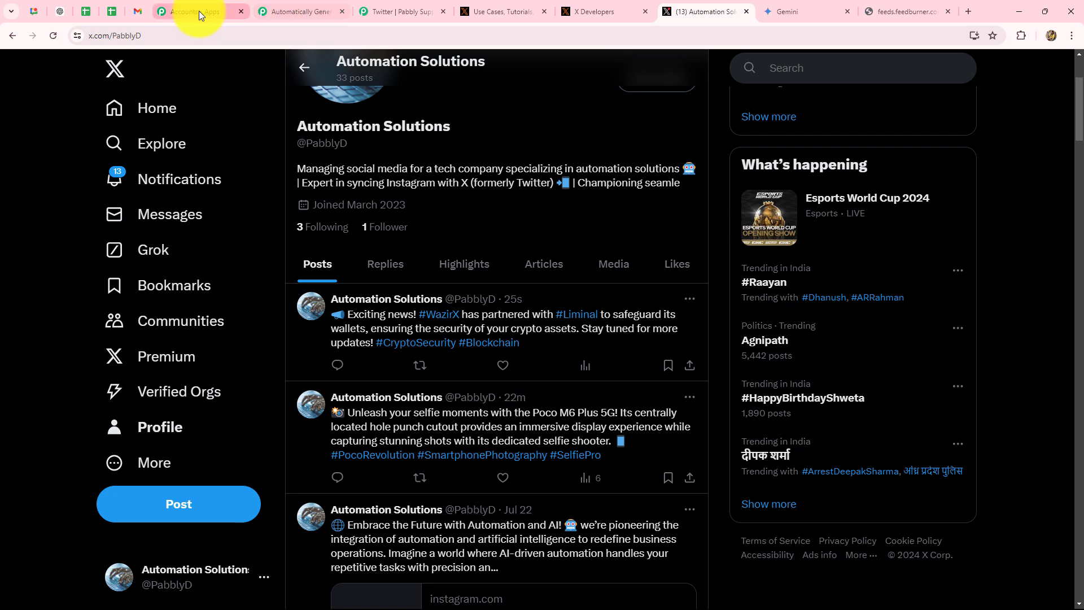
Step: Return to the Pabbly Connect workflow and collapse the X (Formerly Twitter) Create Tweet step
{"action": "left_click", "coordinate": [294, 12]}
{"action": "scroll", "coordinate": [975, 278], "scroll_direction": "up", "scroll_amount": 10}
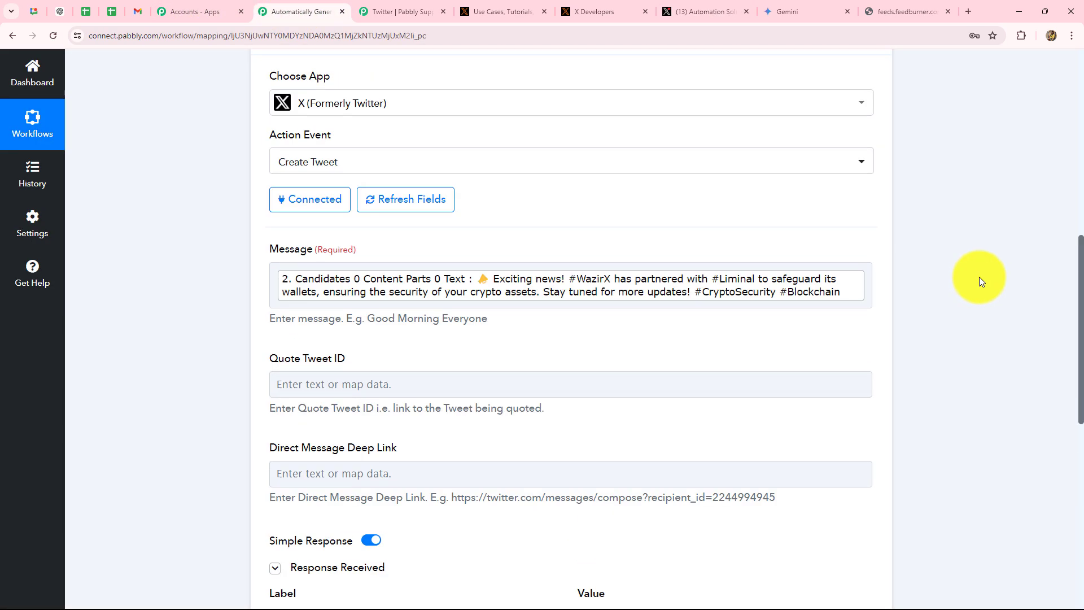
{"action": "left_click", "coordinate": [864, 379]}
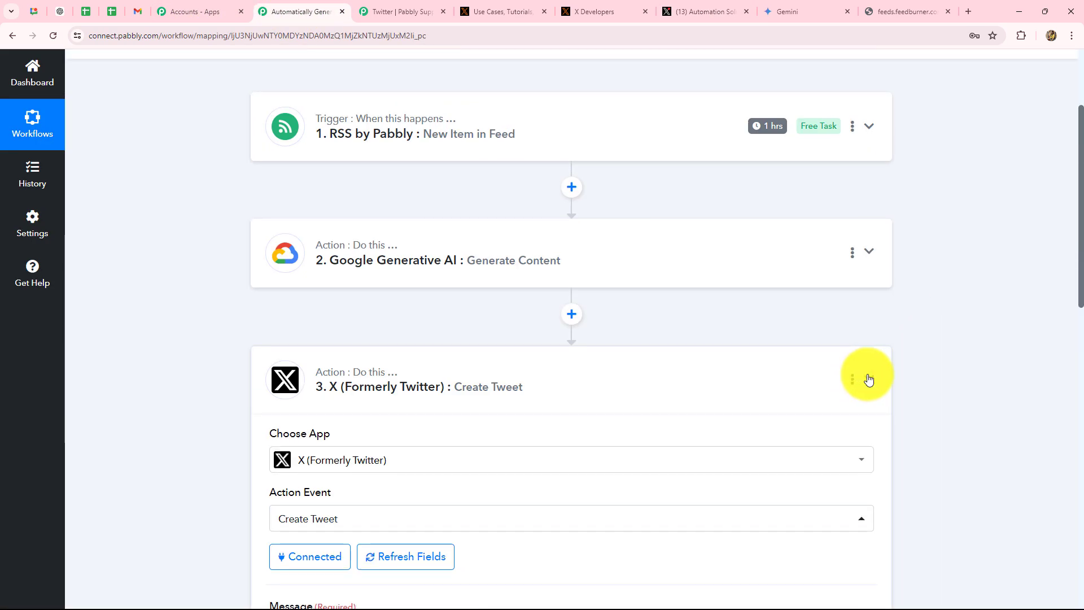